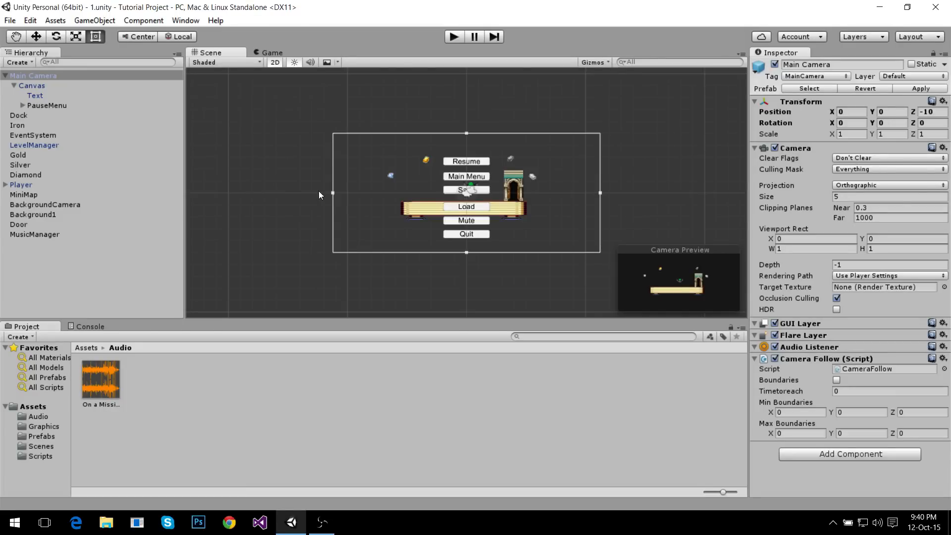
scroll(316, 186, "up", 2)
Disable the pause-menu Canvas so its buttons no longer show over the level
left_click(61, 87)
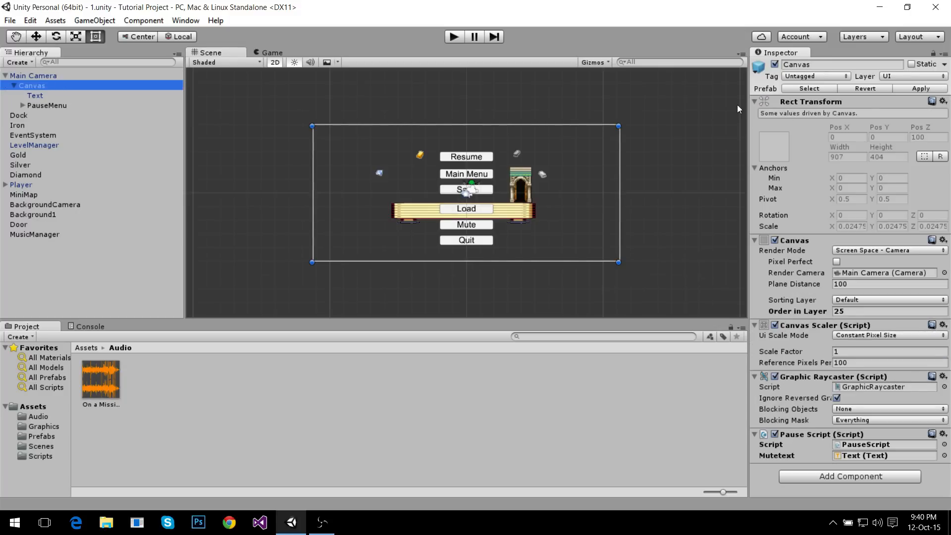
left_click(405, 169)
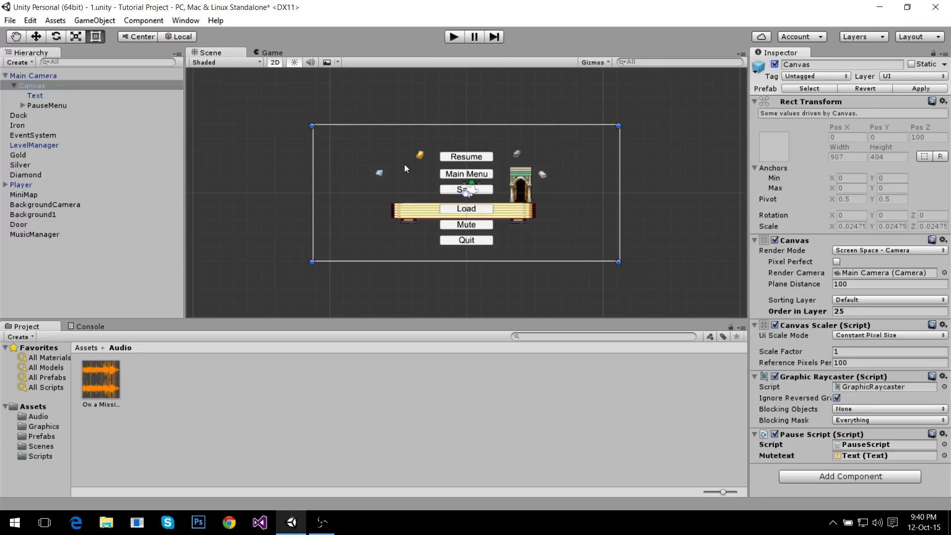
scroll(506, 198, "up", 2)
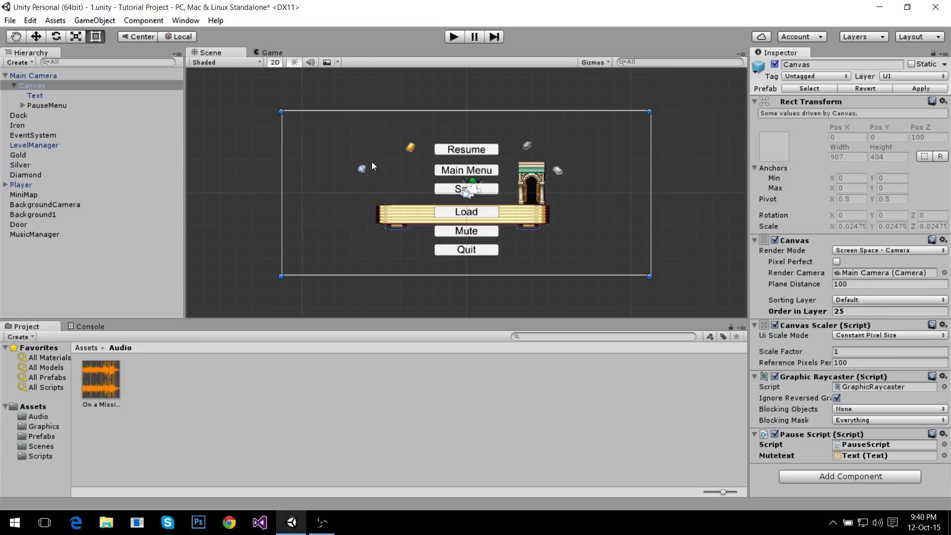
left_click(775, 64)
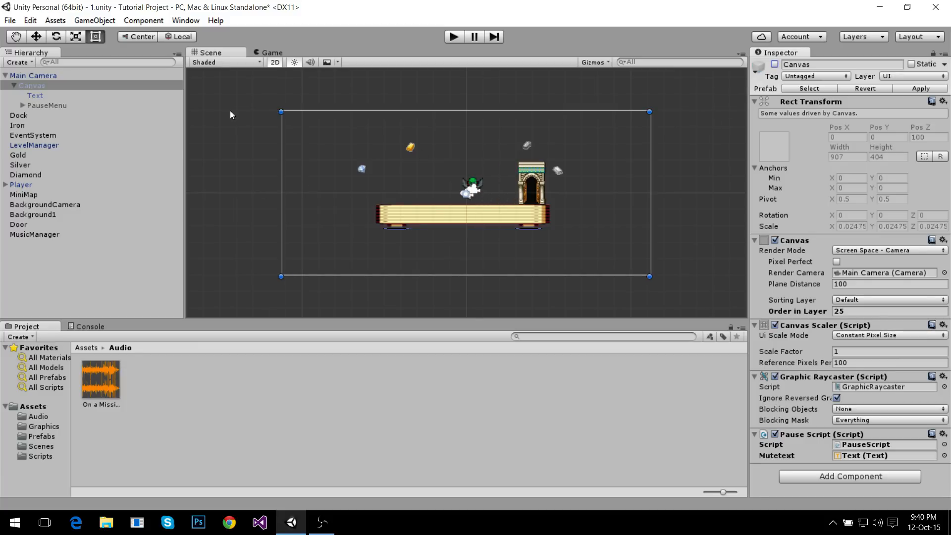
Start a new empty scene, saving the modified level first
left_click(89, 239)
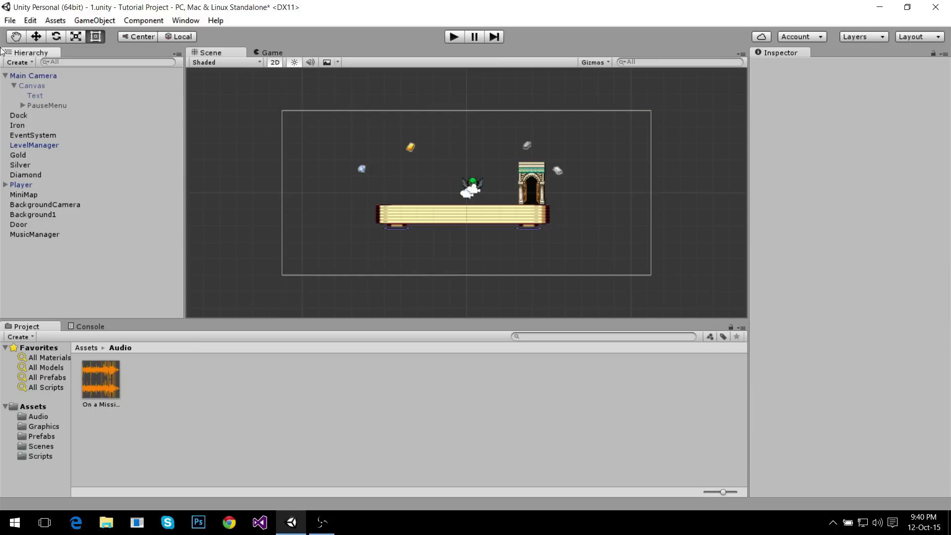
left_click(11, 20)
left_click(37, 35)
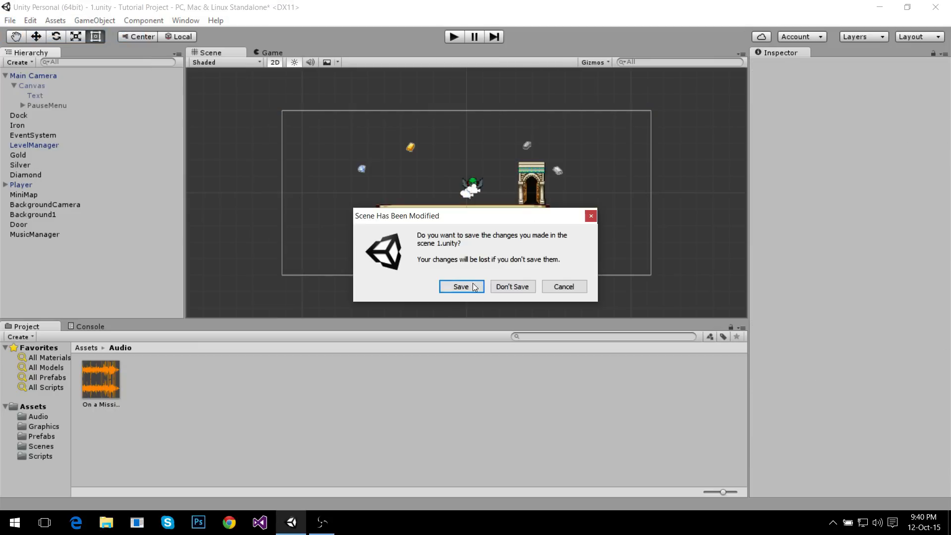
key("Return")
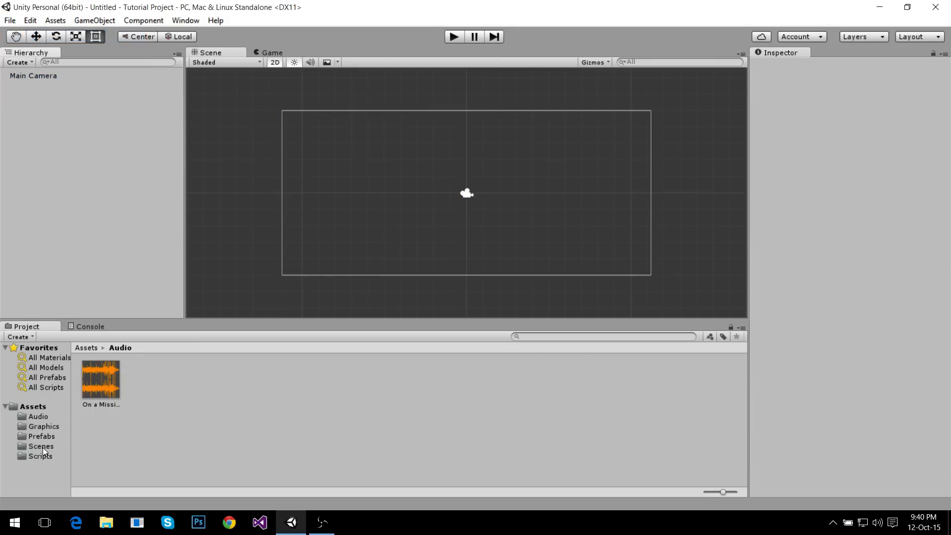
Add a UI Button and move it into the upper middle of the canvas
right_click(41, 76)
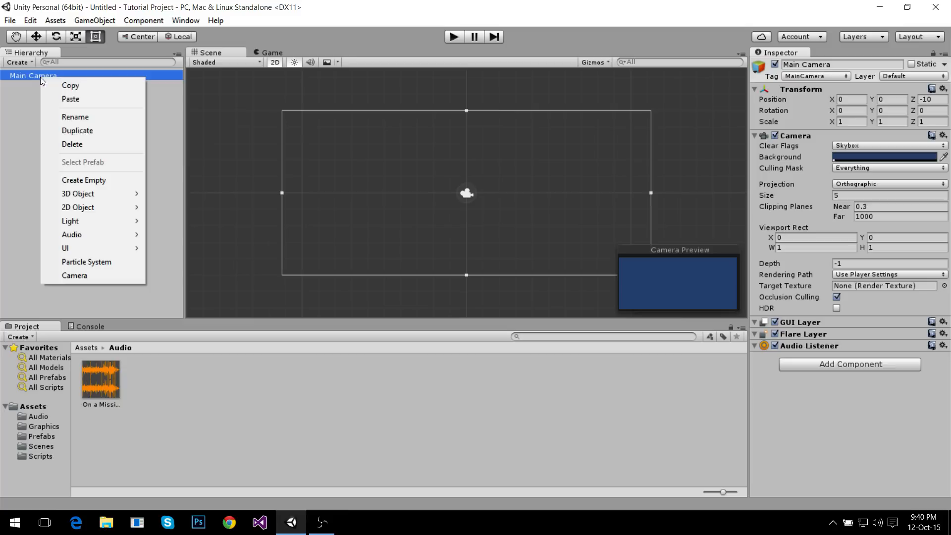
mouse_move(91, 248)
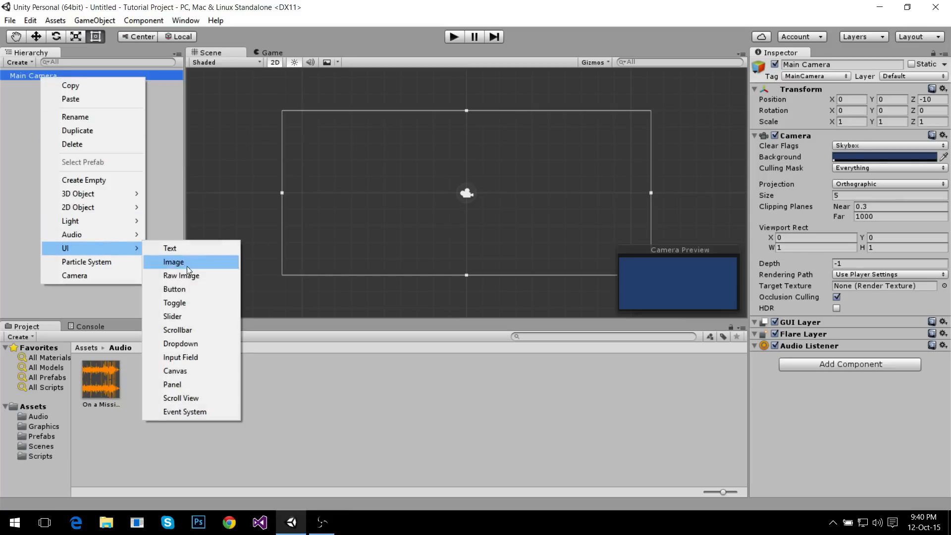
left_click(189, 288)
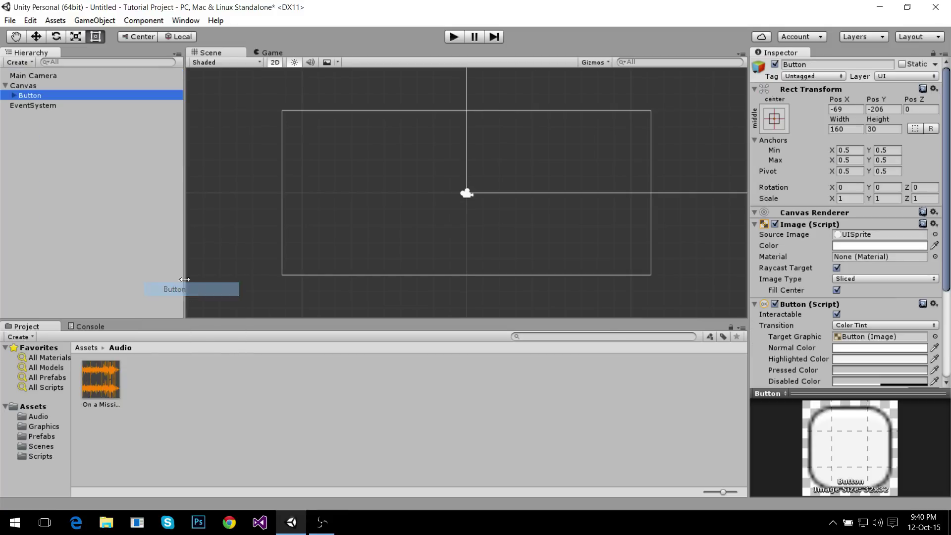
double_click(76, 98)
scroll(496, 229, "down", 3)
key("w")
scroll(491, 201, "down", 3)
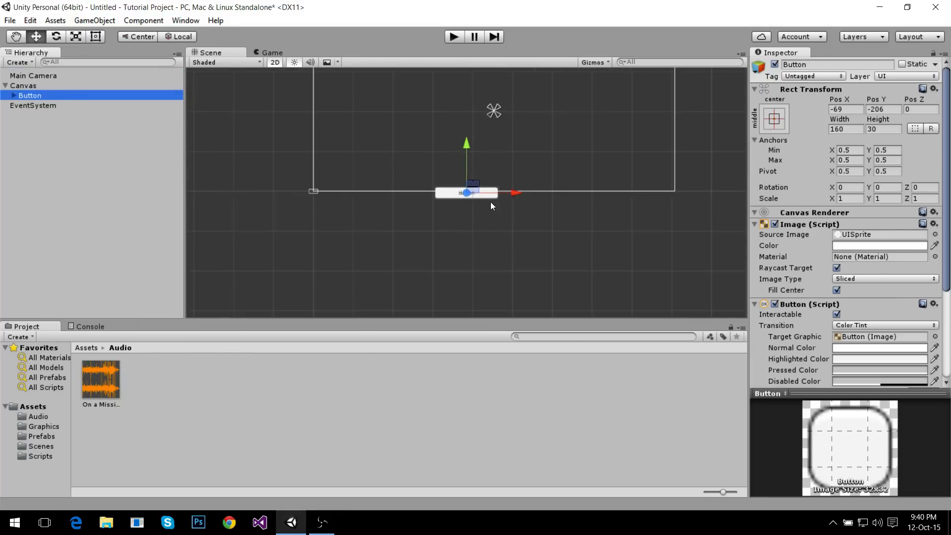
left_click_drag(491, 195, 503, 96)
scroll(461, 140, "down", 2)
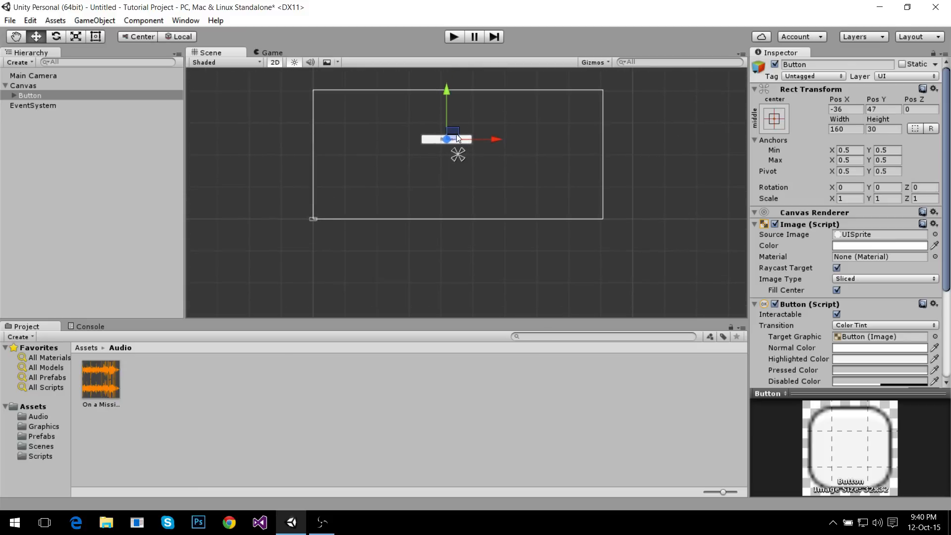
left_click_drag(458, 139, 453, 143)
Rename the button Resume and set its child Text label to Resume
left_click(30, 98)
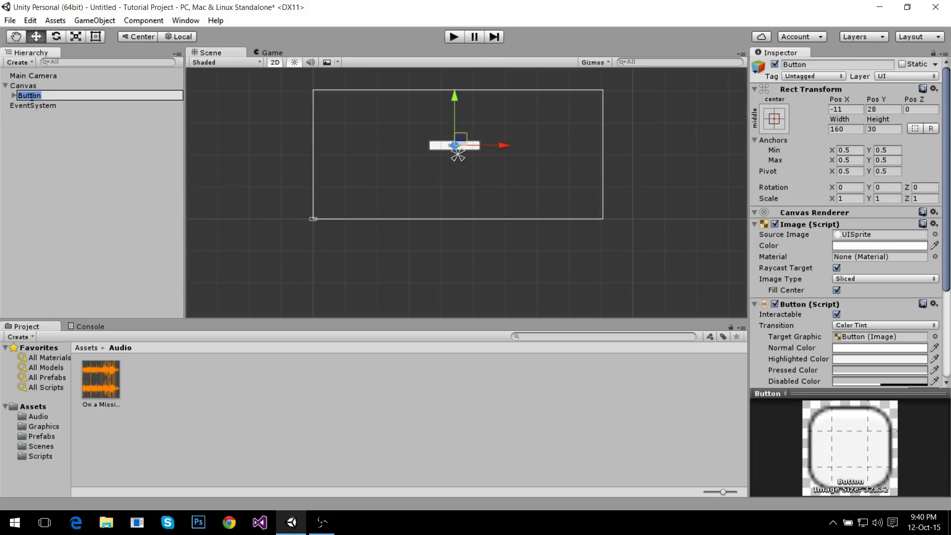
type("Resume")
key("Return")
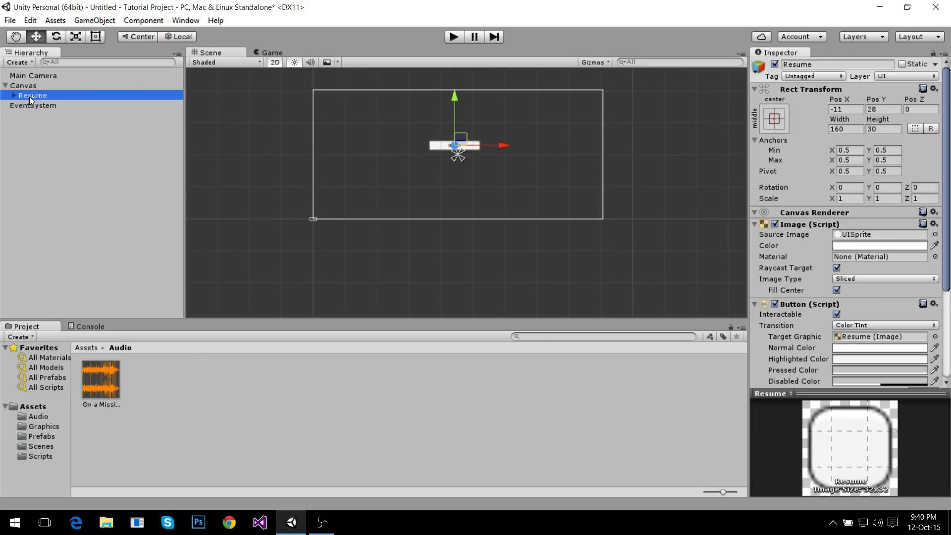
key("Right")
left_click(42, 106)
left_click(792, 249)
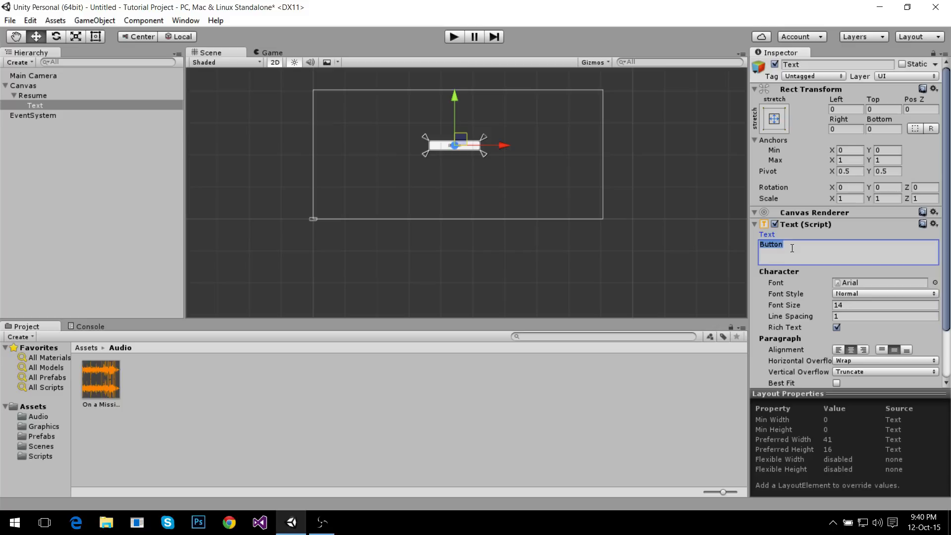
type("Resume")
left_click(67, 76)
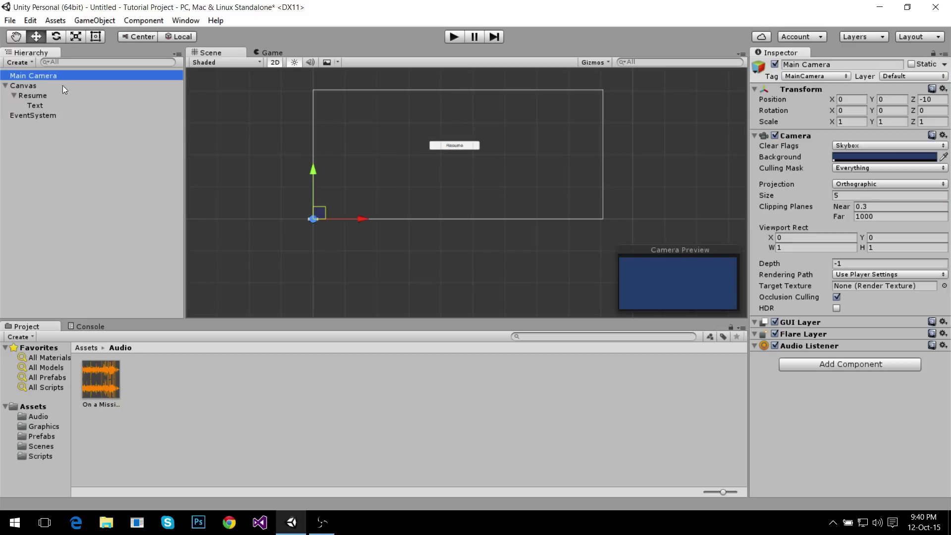
Set Main Camera to Don't Clear, disable GUI Layer, Flare Layer and Audio Listener, and raise depth to 0.24
left_click(860, 145)
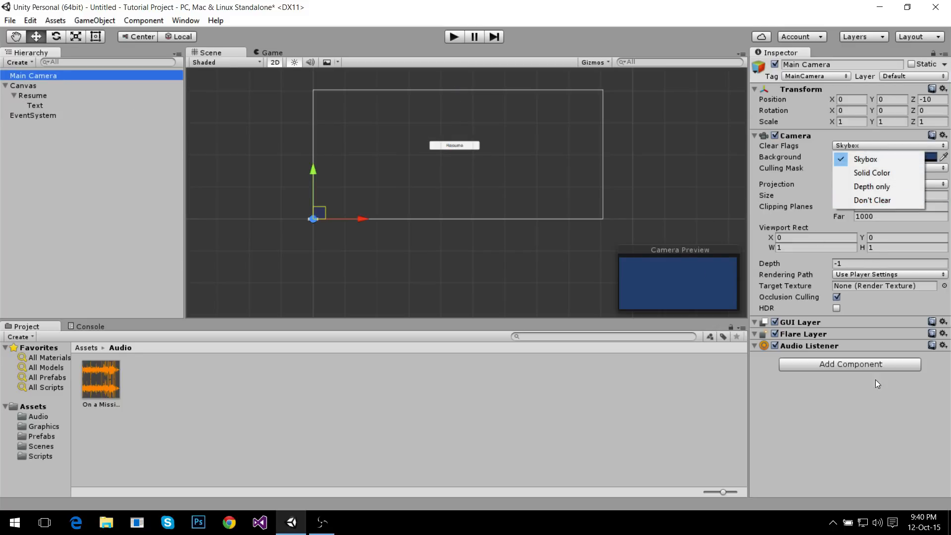
left_click(873, 202)
left_click(775, 311)
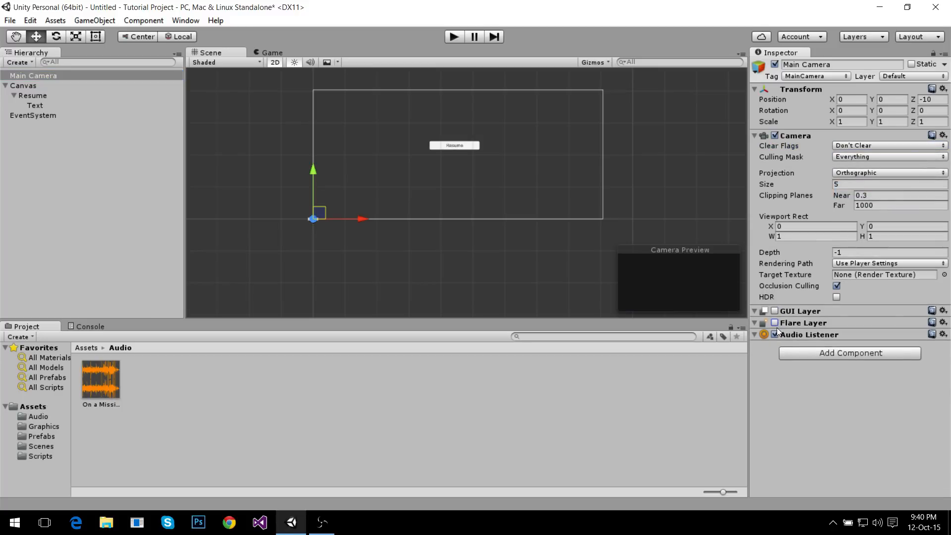
left_click(775, 334)
mouse_move(769, 252)
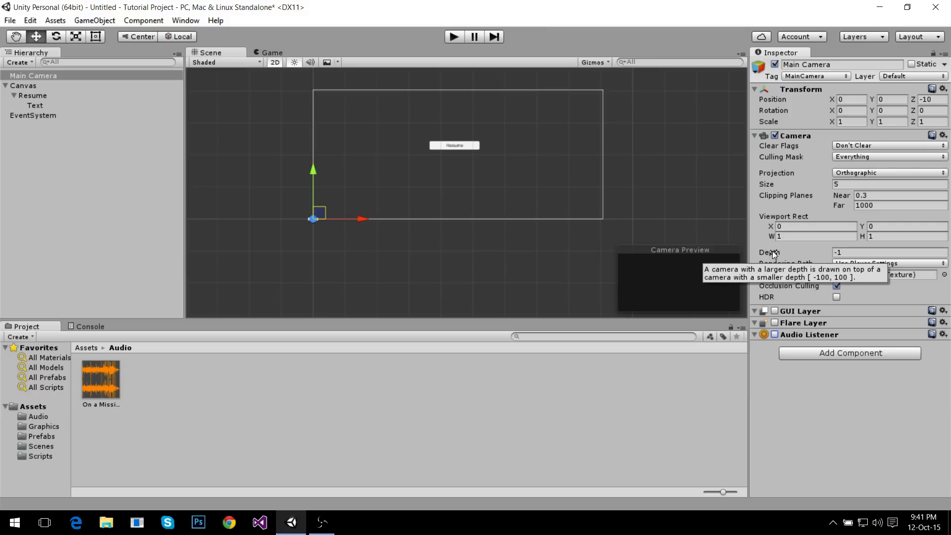
left_click_drag(772, 251, 798, 257)
double_click(32, 75)
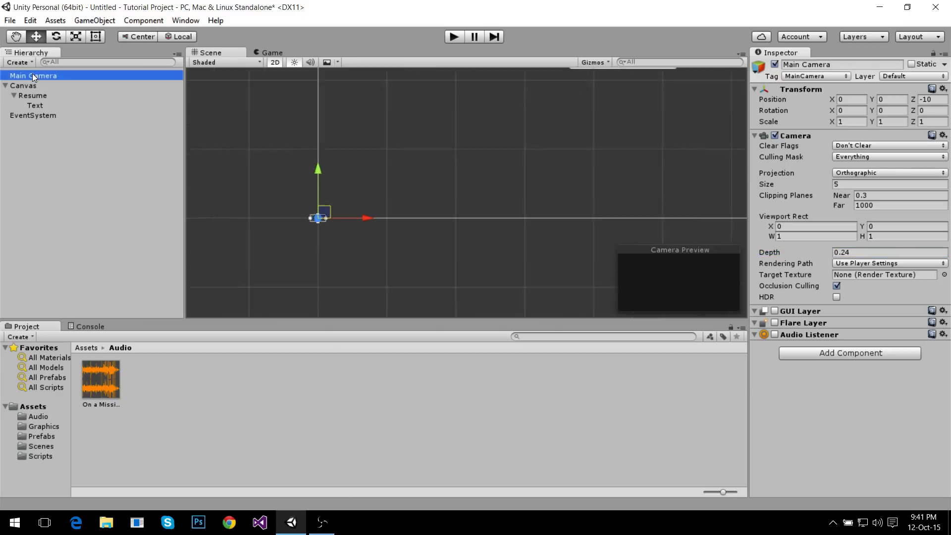
left_click(44, 430)
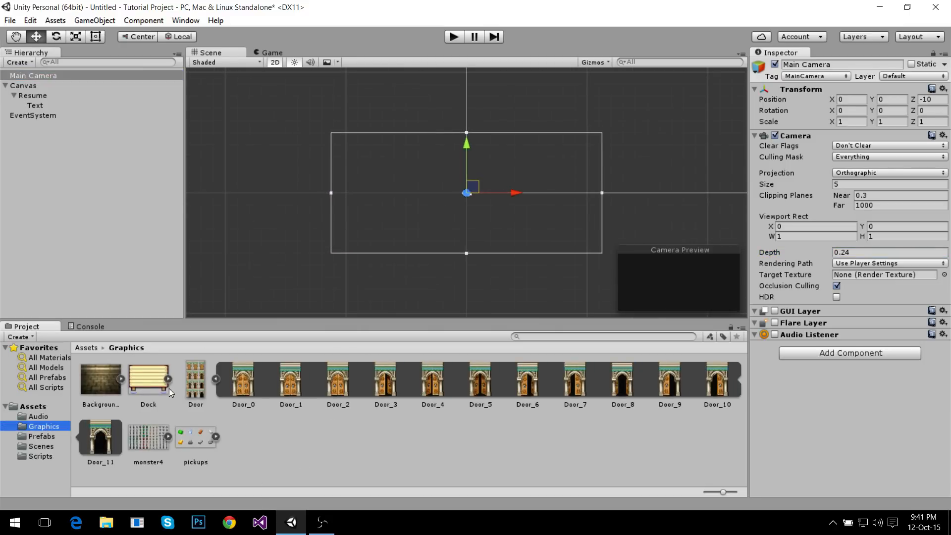
Place a scaled-up Background1 sprite, then add Door_0, Door_3, Door_4 and Door_5 sprites over it
mouse_move(103, 381)
left_mouse_down()
mouse_move(466, 195)
mouse_move(535, 149)
left_mouse_up()
key("r")
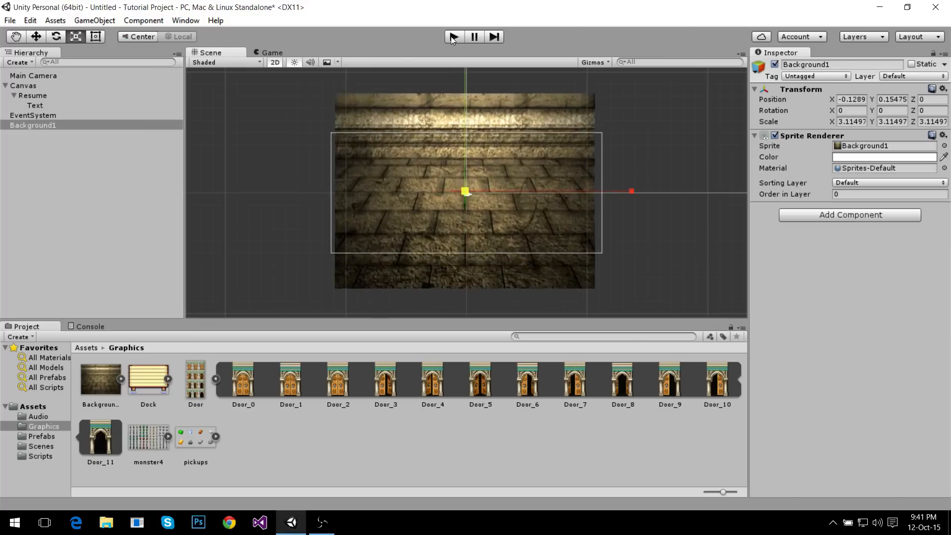
left_click_drag(244, 379, 388, 183)
left_click_drag(385, 379, 367, 196)
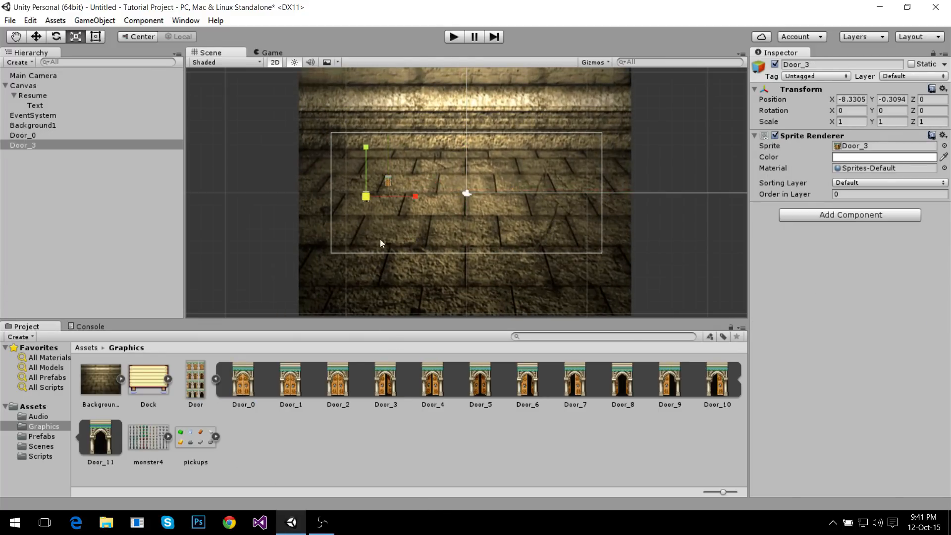
left_click(435, 376)
left_click_drag(435, 375, 420, 156)
left_click_drag(480, 379, 546, 179)
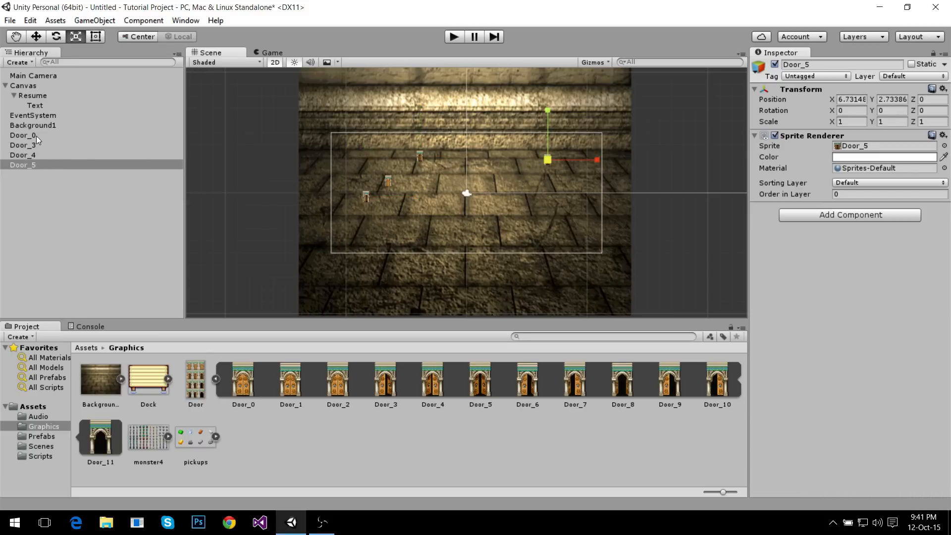
left_click(42, 194)
Create an empty object named PauseScene and make the Canvas its child
right_click(53, 205)
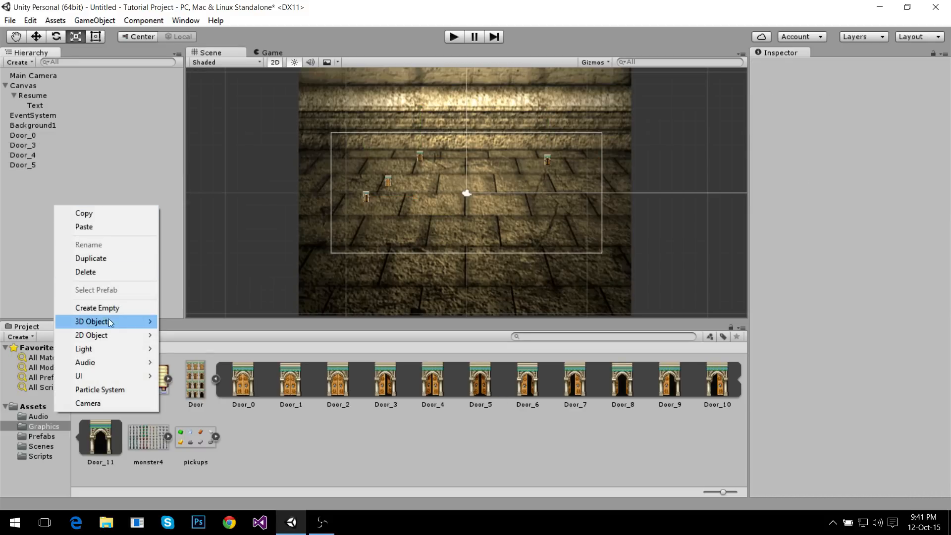
left_click(116, 308)
type("P")
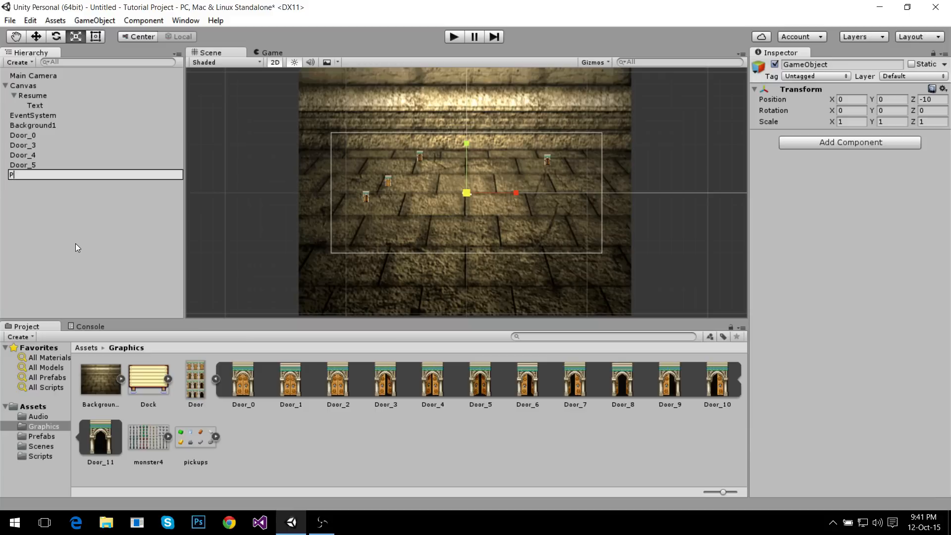
type("auseScene")
key("Return")
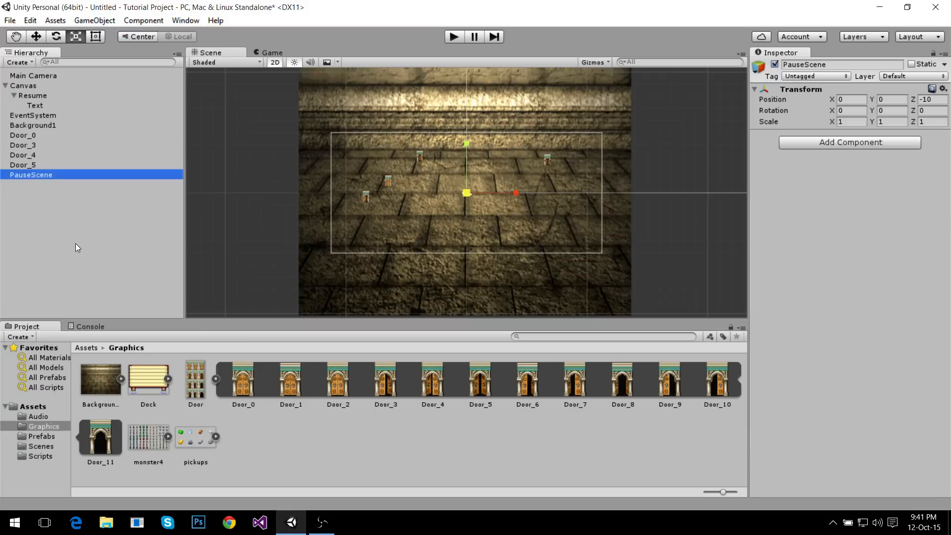
left_click_drag(24, 85, 32, 175)
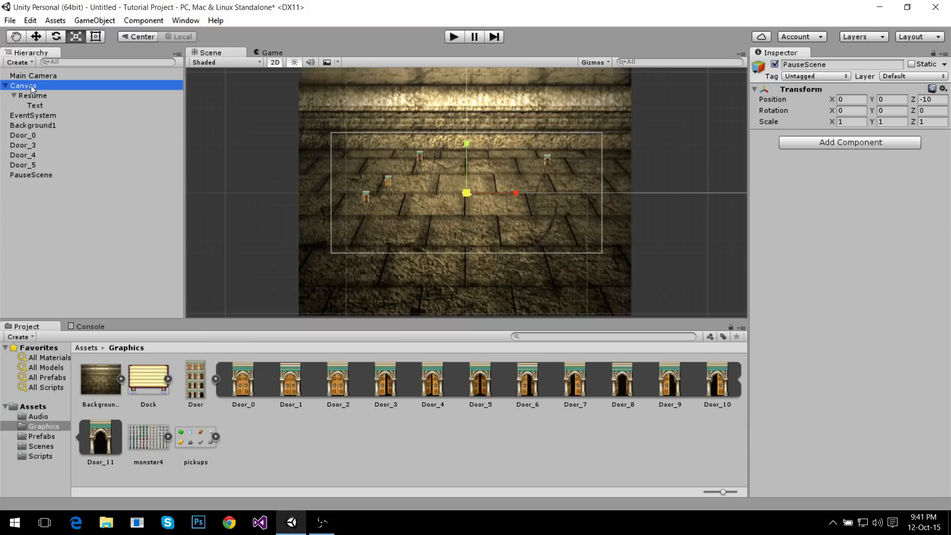
Nest Main Camera, EventSystem, Background1 and the four Door objects under PauseScene
left_click(45, 78)
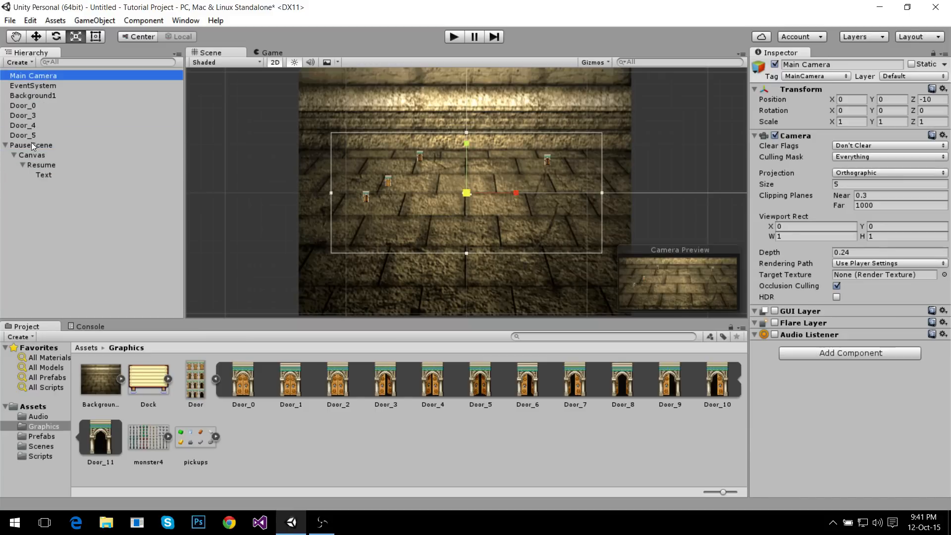
left_click(34, 135, "shift")
left_click(36, 146)
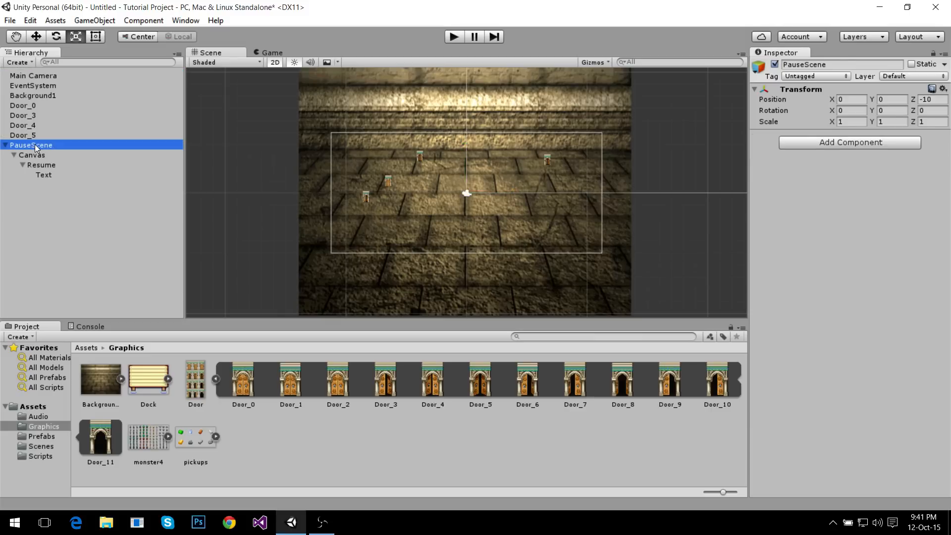
left_click(44, 77)
left_click(34, 143, "shift")
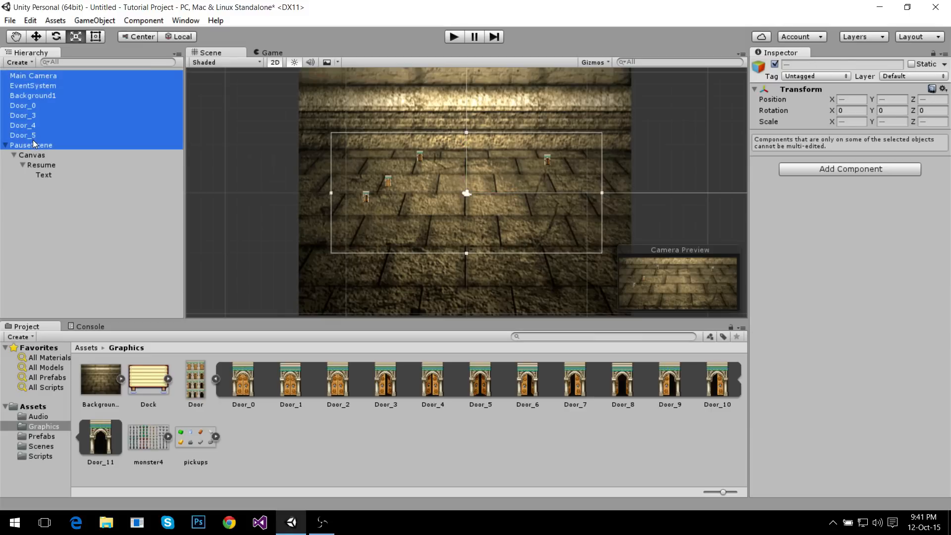
left_click(34, 136, "shift")
left_click_drag(46, 85, 41, 146)
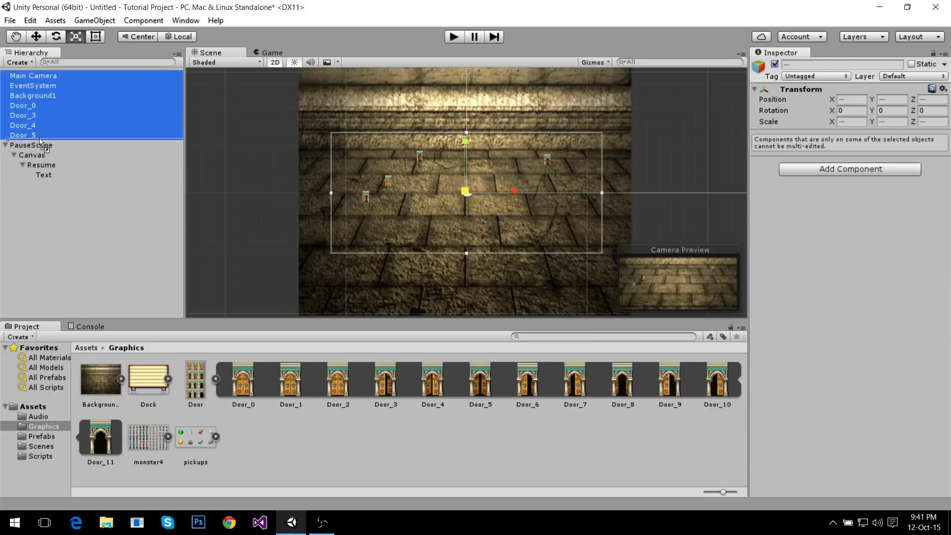
left_click(61, 238)
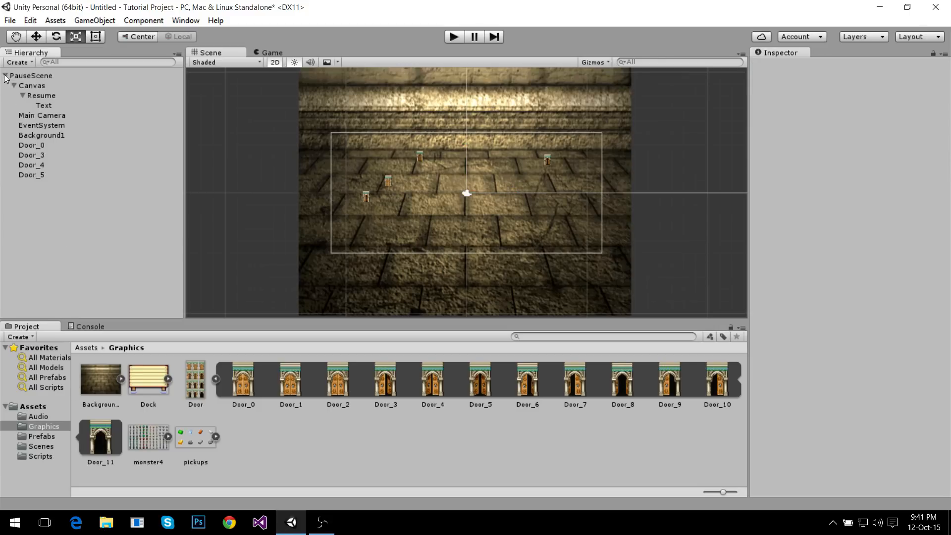
Save the scene as PauseScene in the Assets/Scenes folder
left_click(11, 20)
left_click(36, 66)
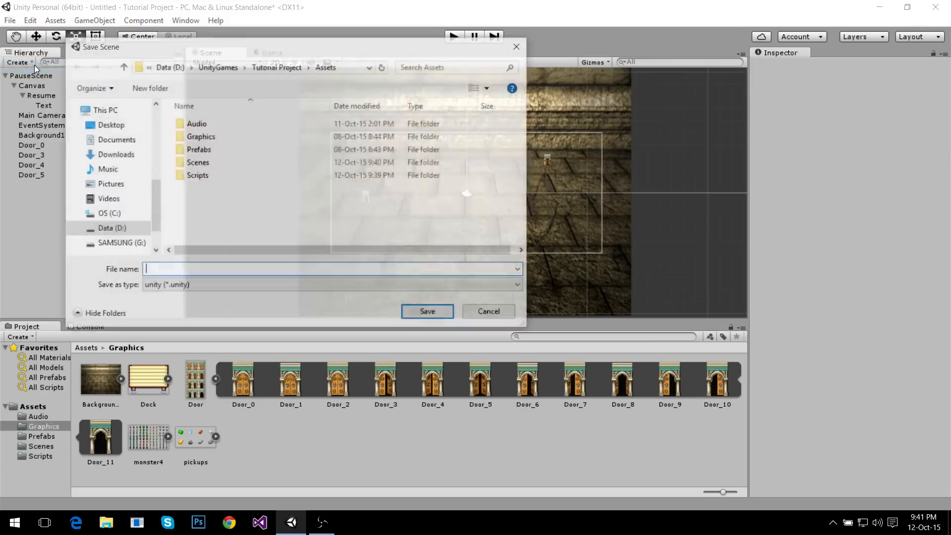
left_click(196, 165)
double_click(197, 165)
left_click(185, 270)
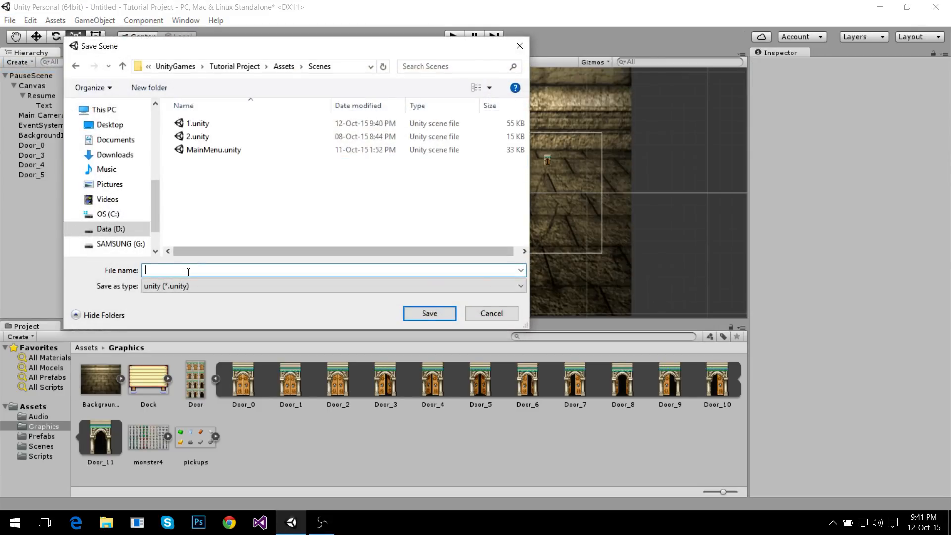
type("PauseScene")
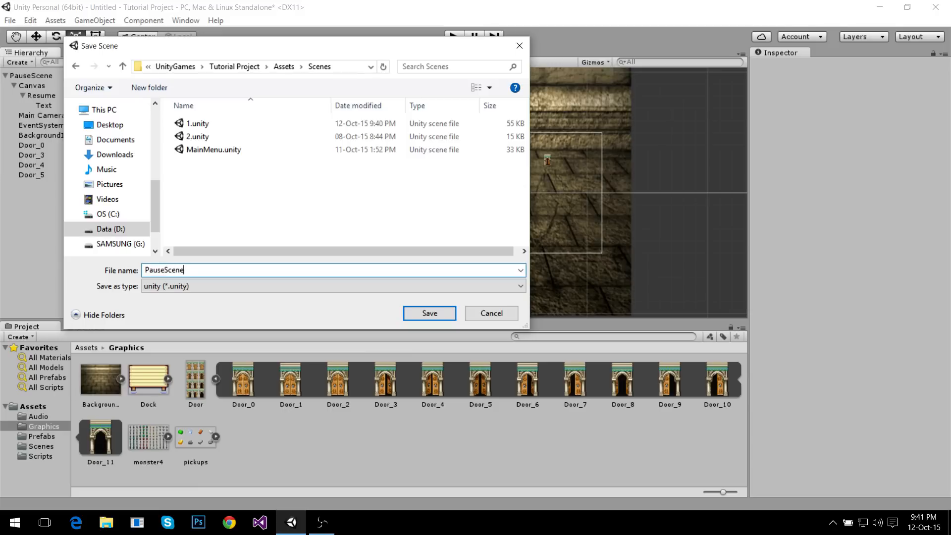
left_click(429, 313)
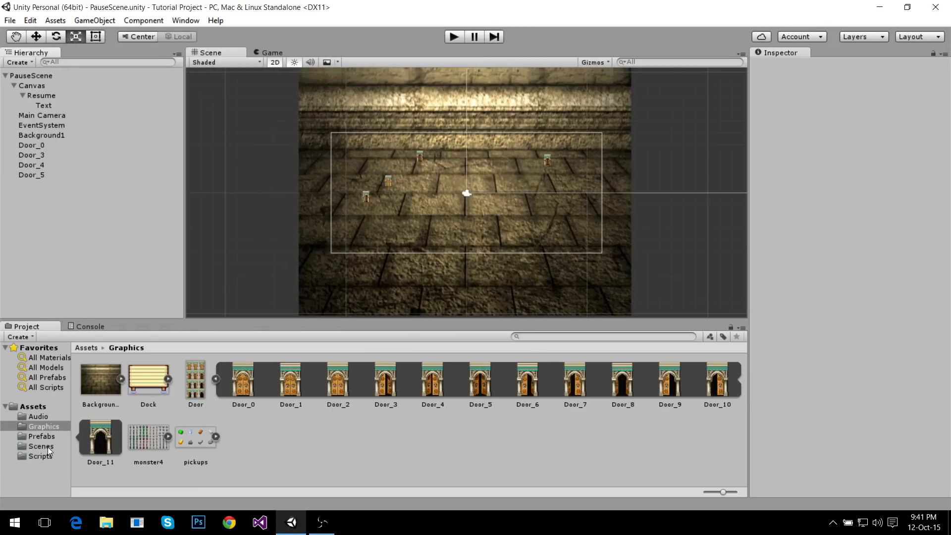
Add PauseScene to the Build Settings scene list as index 3
left_click(10, 21)
left_click(37, 143)
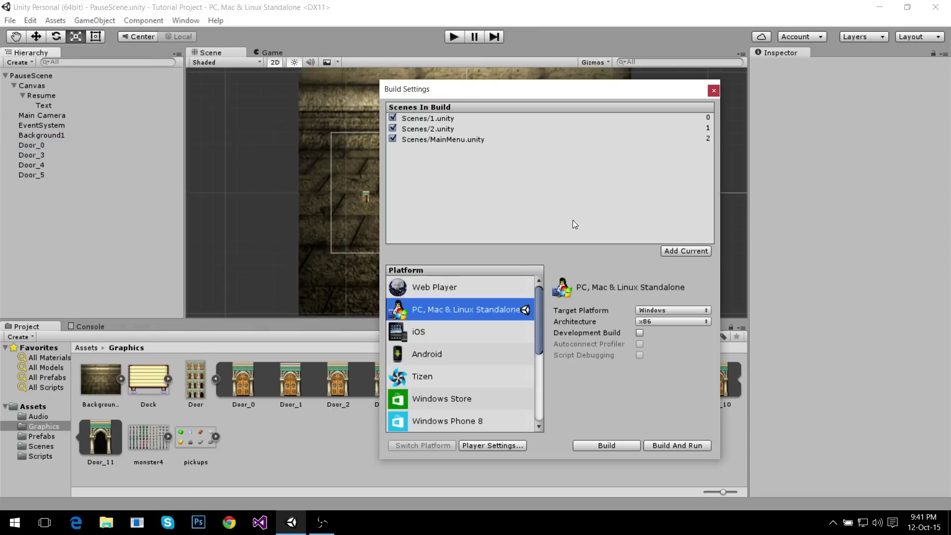
left_click(688, 252)
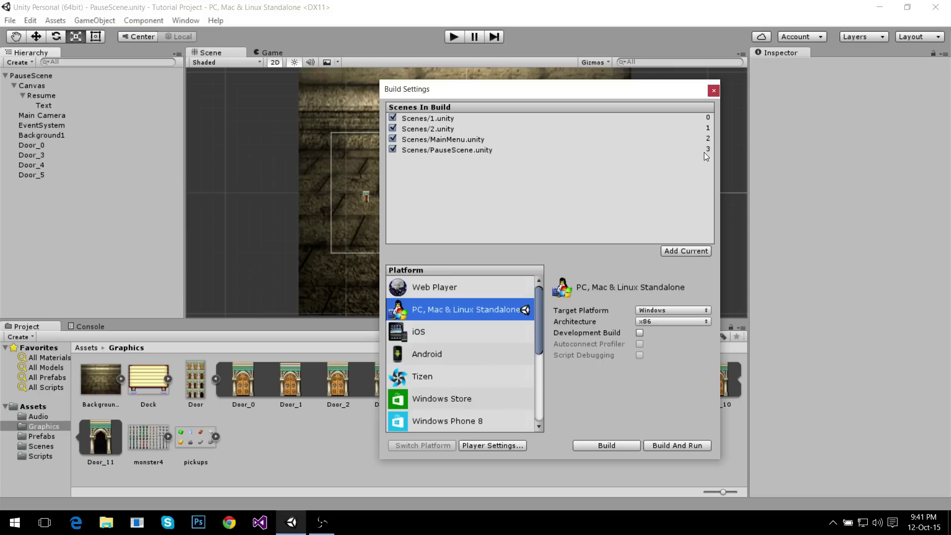
left_click(714, 93)
left_click(41, 455)
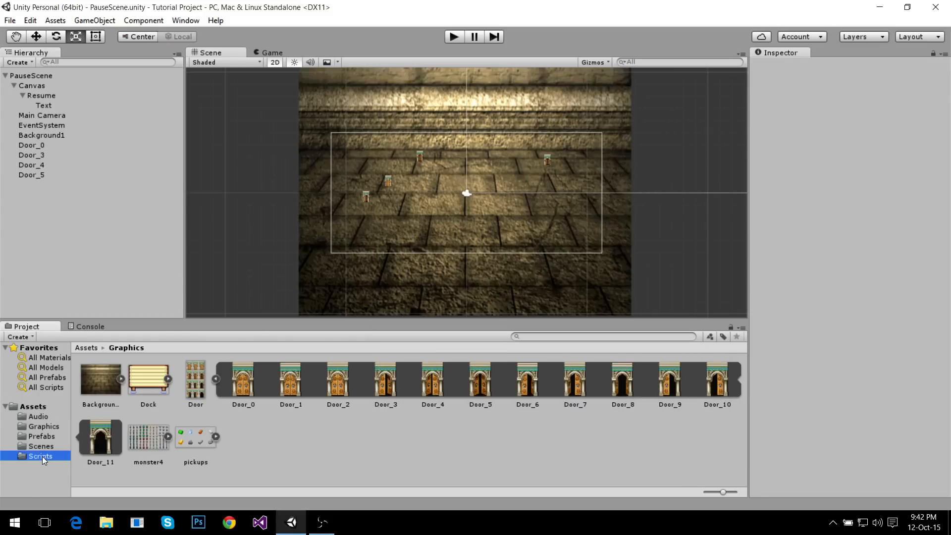
left_click(44, 448)
Reopen scene 1 and create a C# script CallPauseScene in Scripts, opening it in Visual Studio
double_click(100, 381)
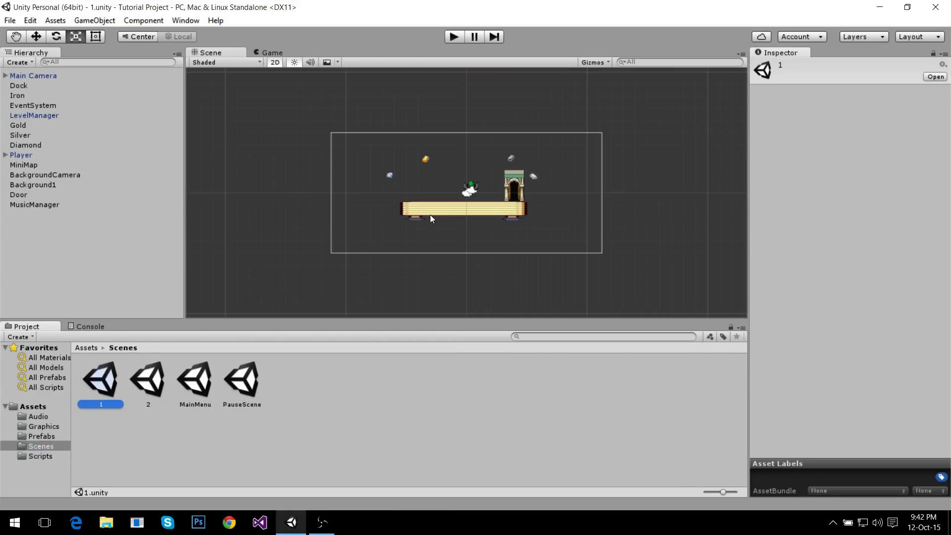
left_click(40, 456)
right_click(477, 432)
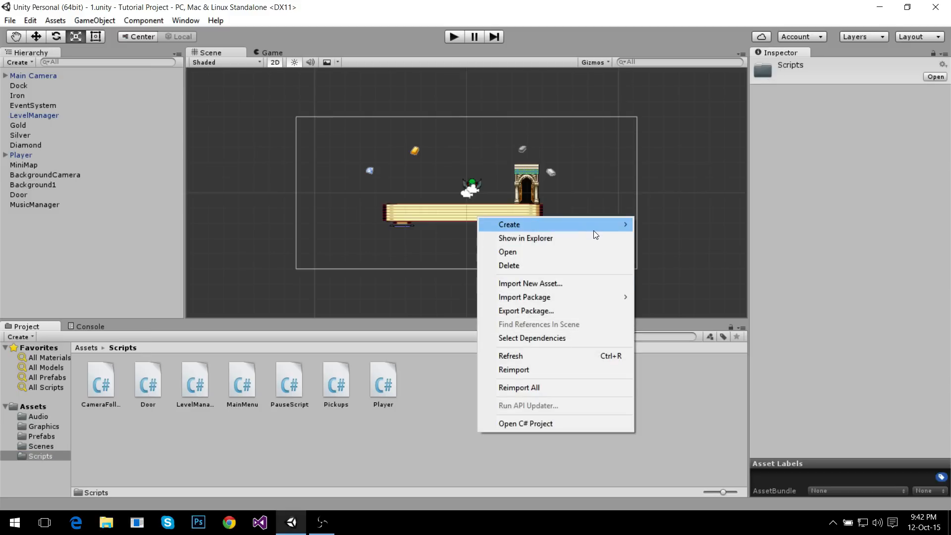
left_click(656, 243)
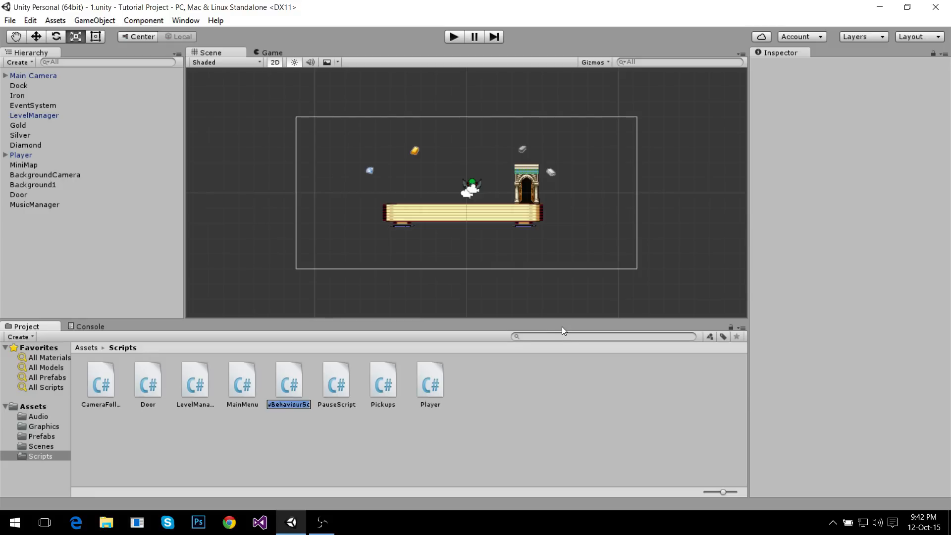
type("CallP")
type("au")
type("seScene")
key("Return")
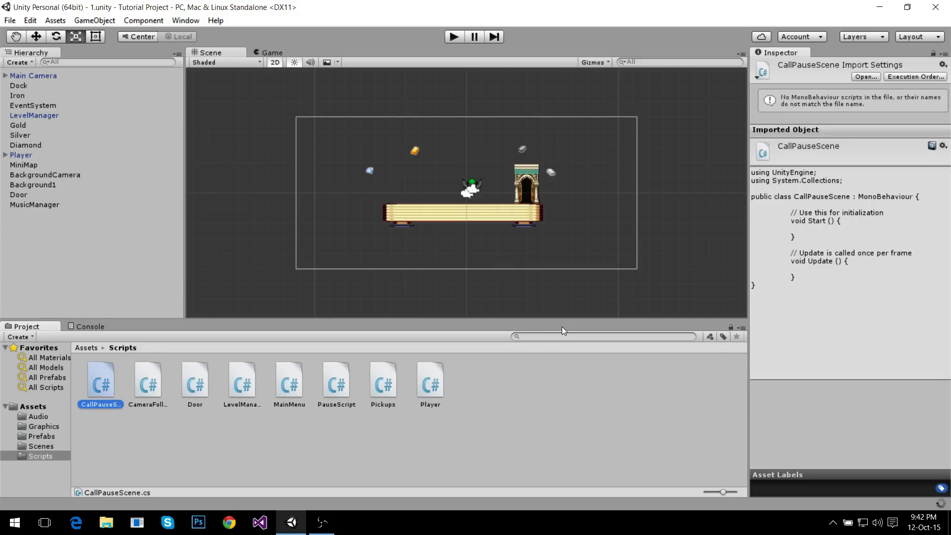
key("Return")
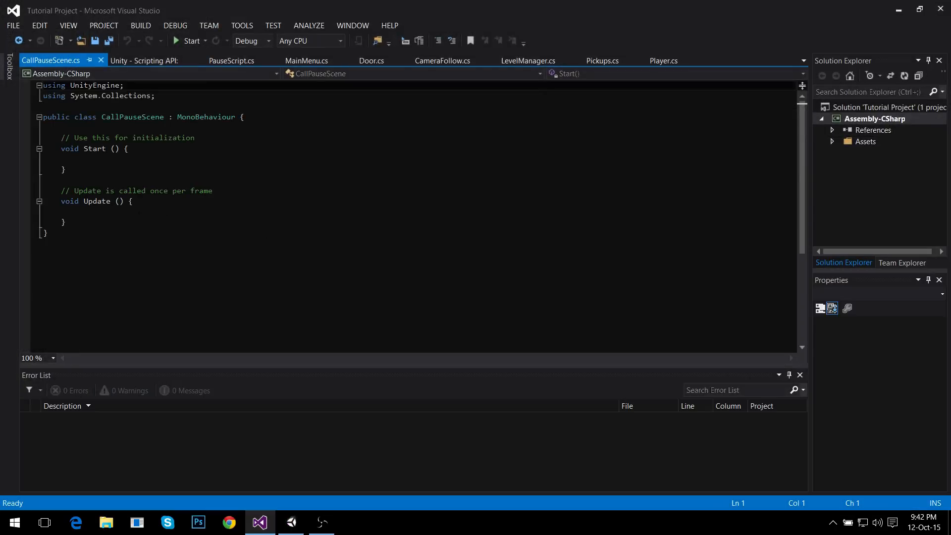
In Update, add an if block checking Input.GetKeyDown(KeyCode.Escape)
left_click(89, 222)
key("Return")
key("Return")
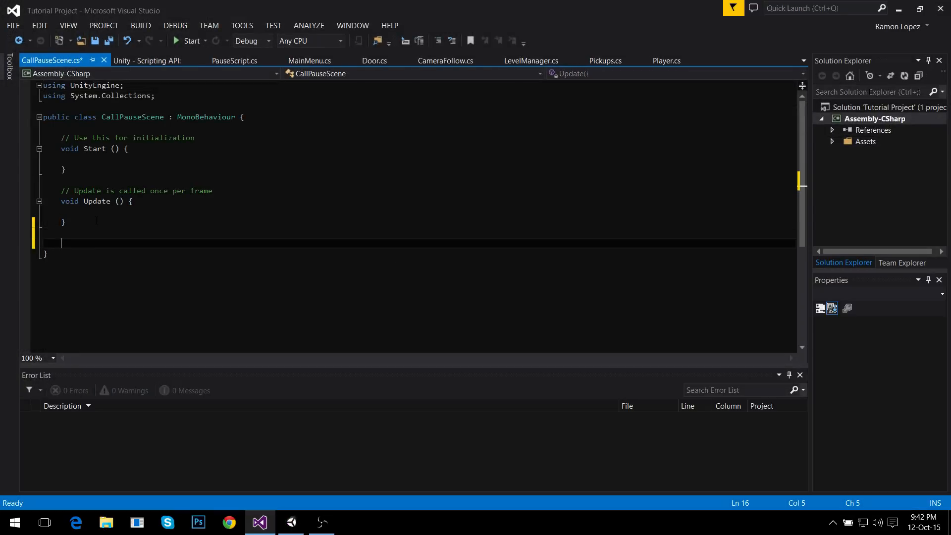
key("ctrl+s")
left_click(142, 204)
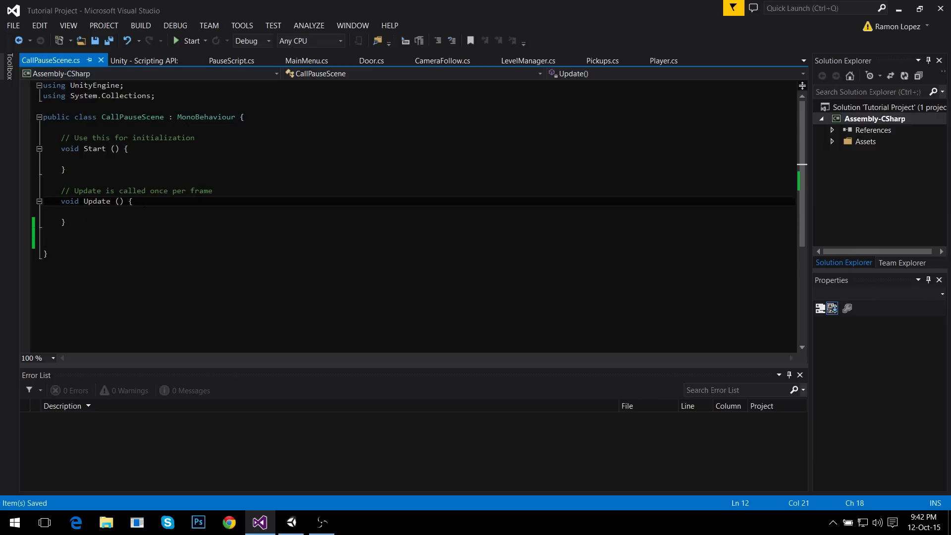
key("Return")
key("Return")
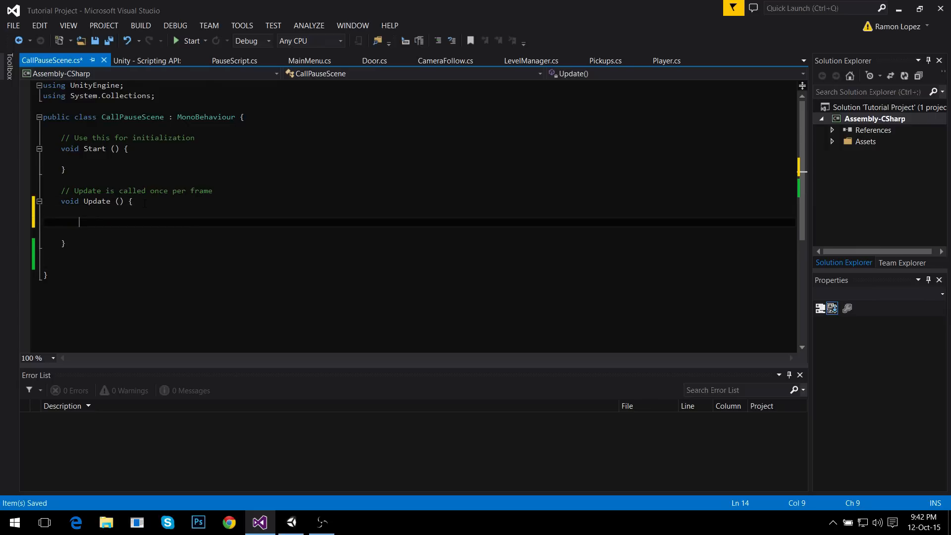
key("ctrl+s")
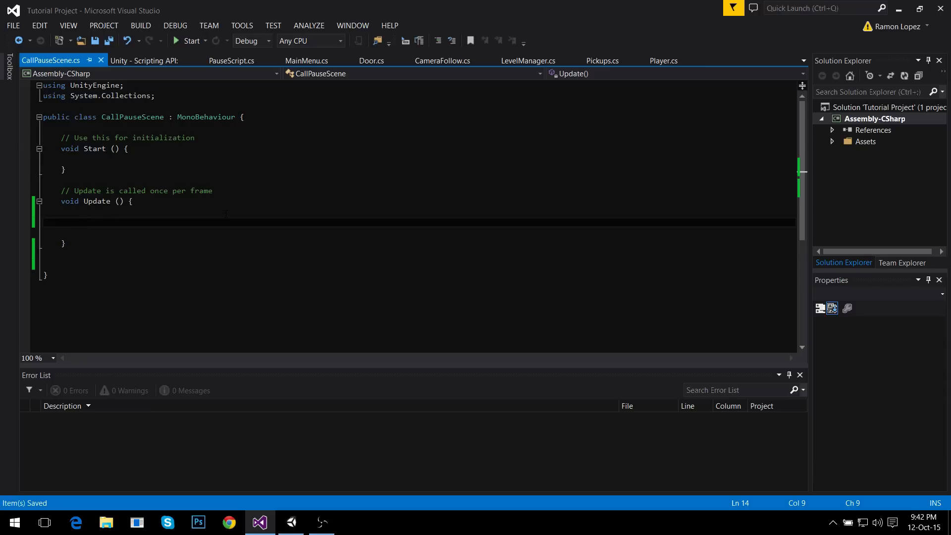
type("i")
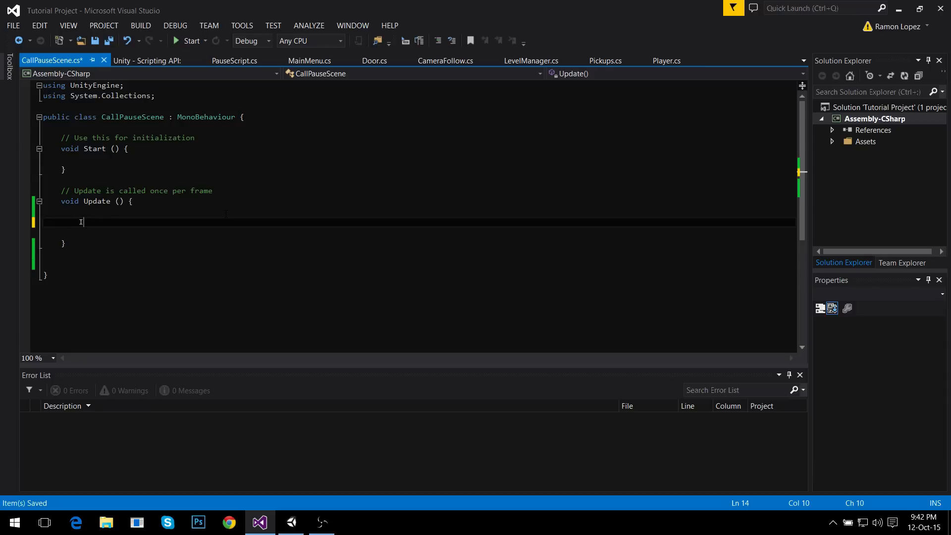
type("f (In")
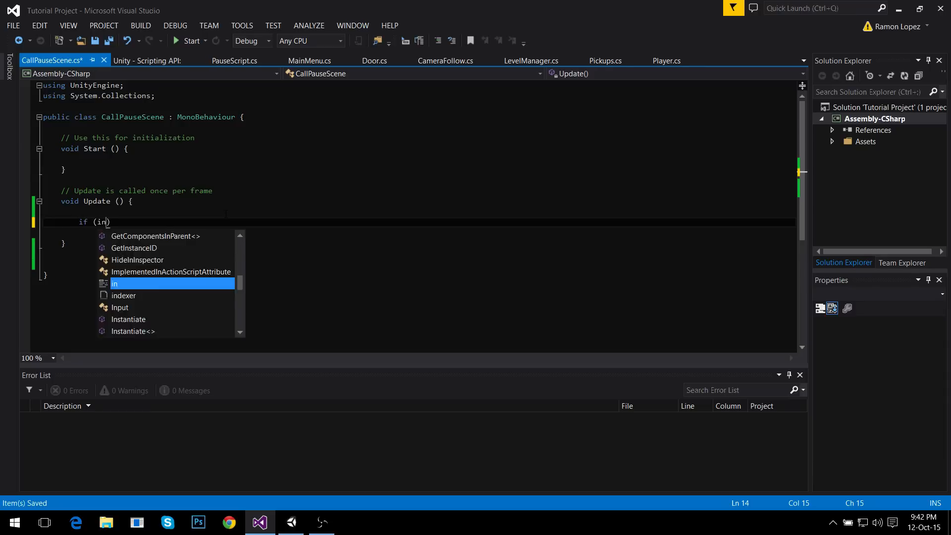
type("put.get")
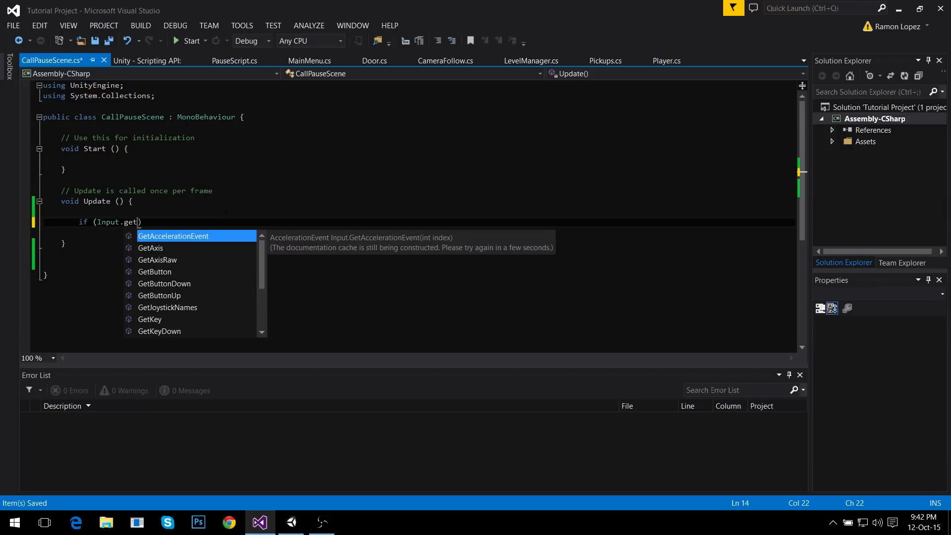
key("Down")
key("Down")
key("Down")
key("Down")
key("Down")
key("Down")
key("Down")
key("Tab")
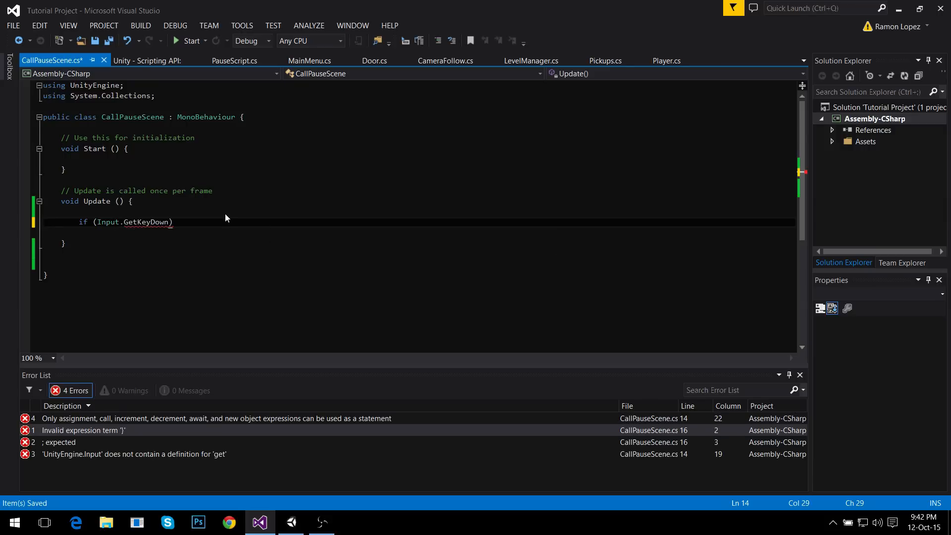
type("(Ke")
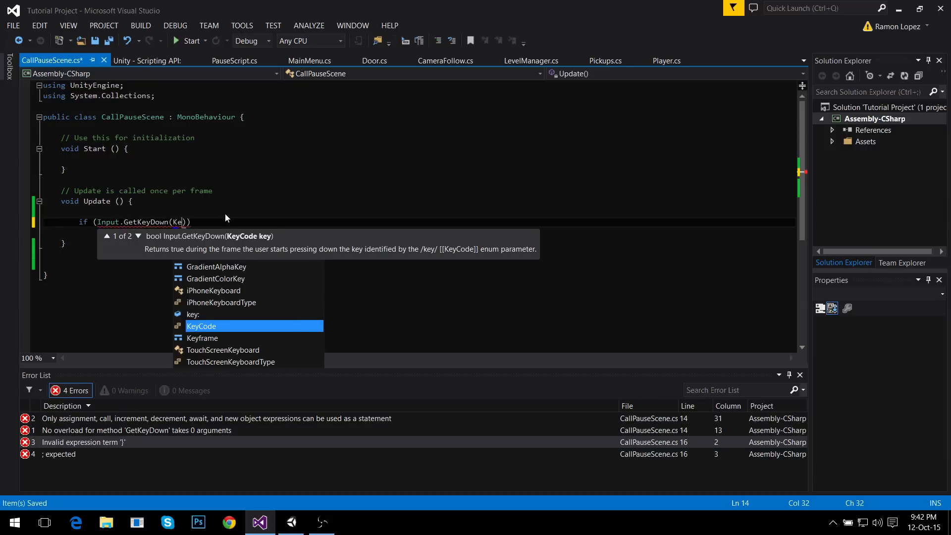
type("ys")
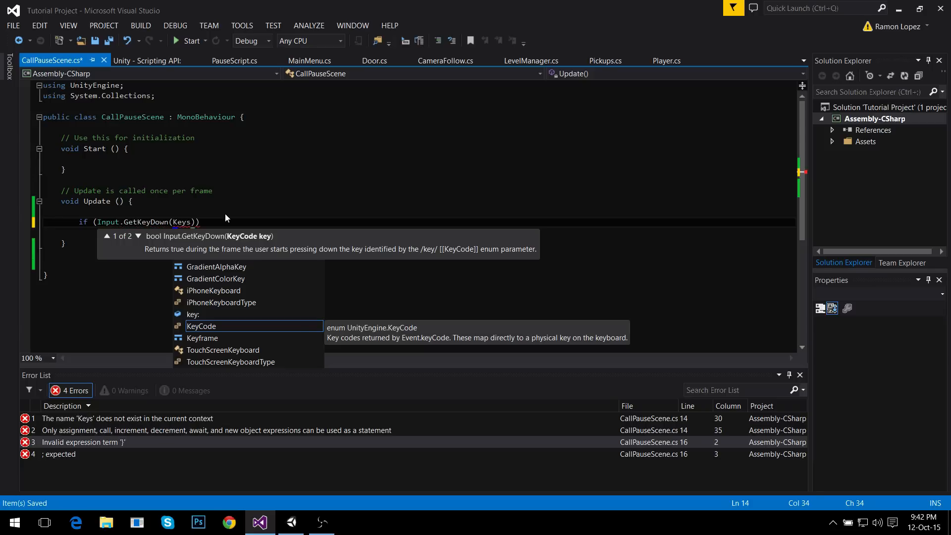
key("Tab")
type(".Esc")
key("Tab")
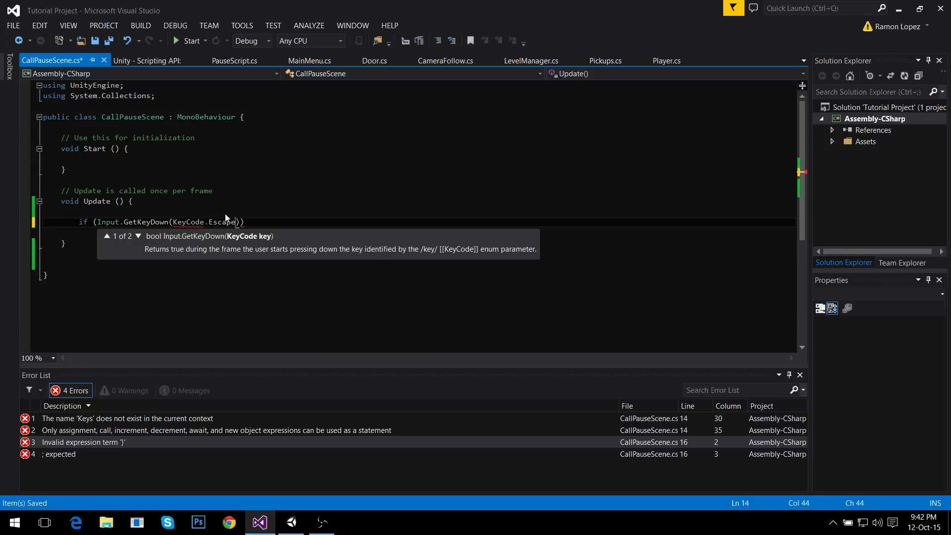
key("Right")
key("Right")
key("Return")
type("{")
key("Return")
key("Return")
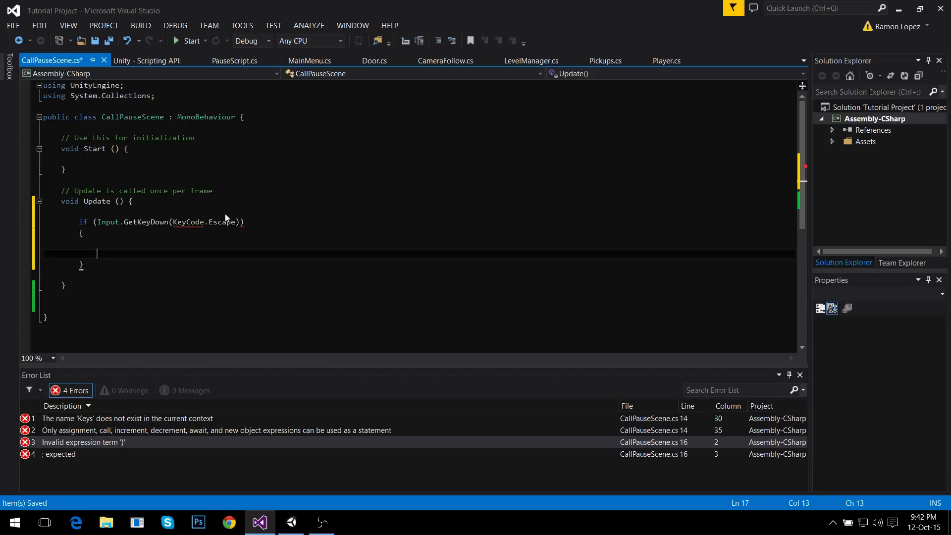
Inside the if block call Application.LoadLevelAdditive(3) and save
key("Up")
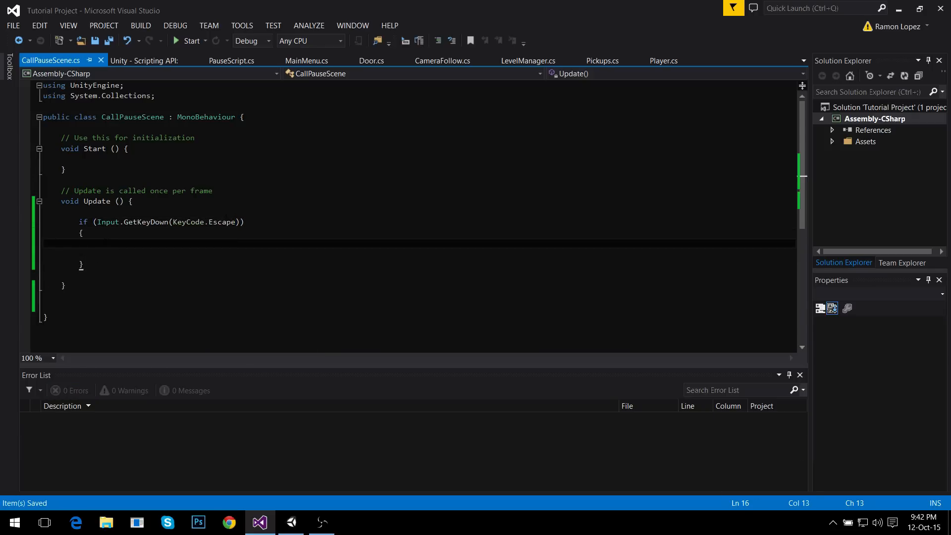
type("appli.load")
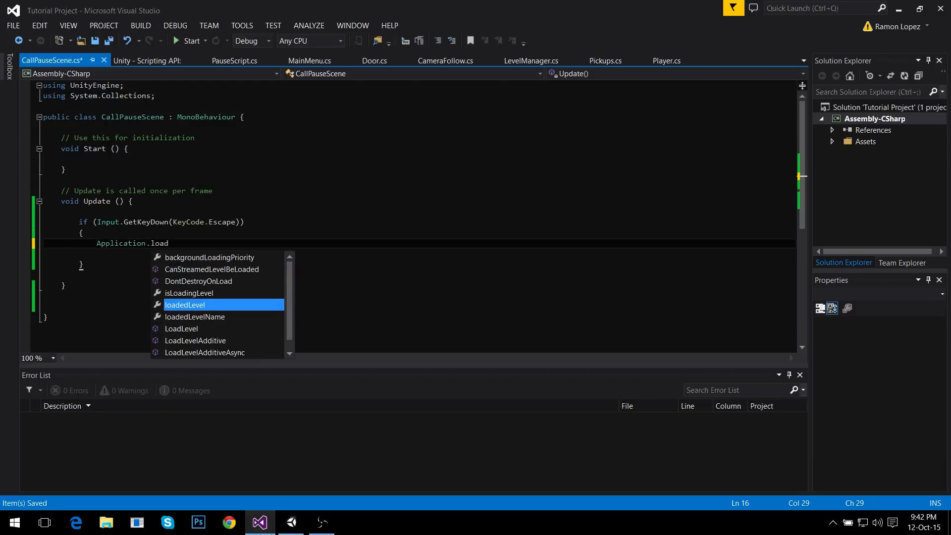
key("Down")
key("Down")
key("Down")
key("Tab")
type("(")
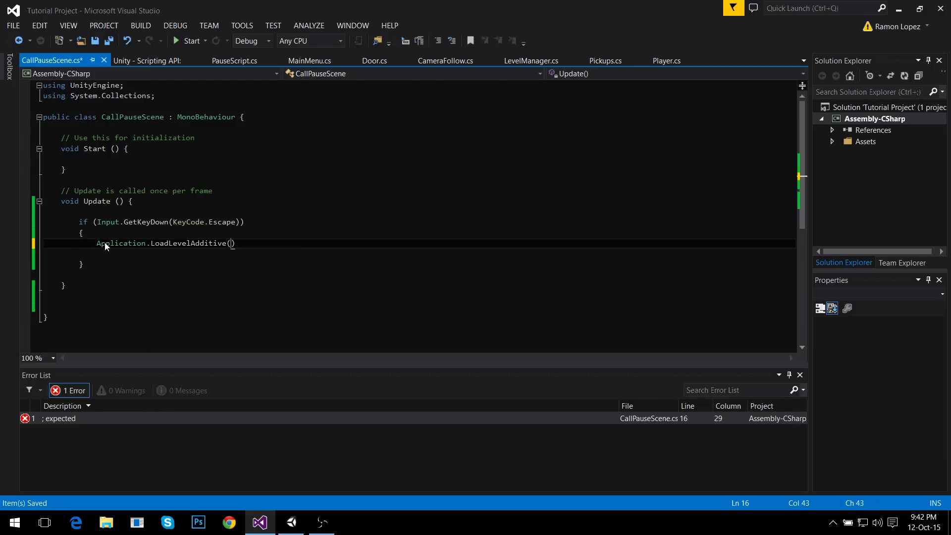
type("3)")
type(";")
key("ctrl+s")
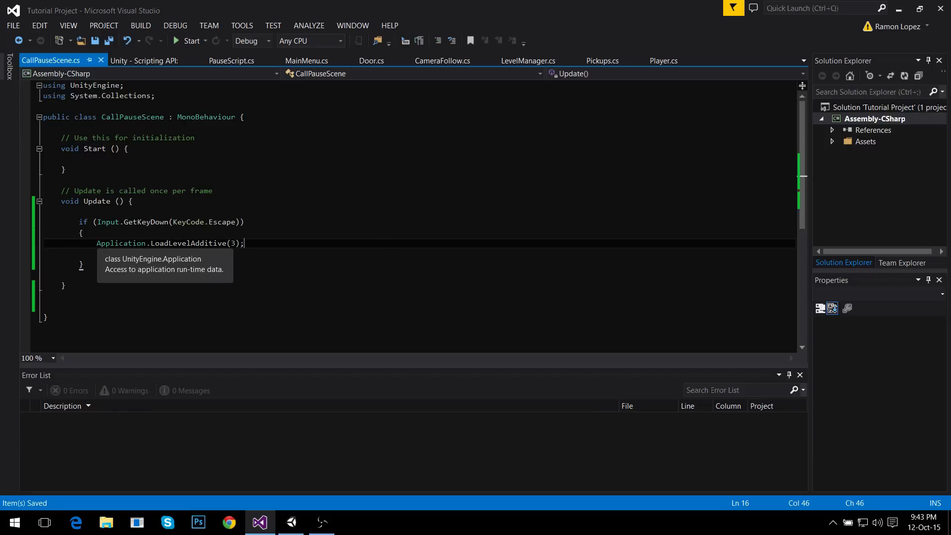
Add Time.timeScale = 0 above the level-loading call, save, and return to Unity
left_click_drag(147, 243, 236, 244)
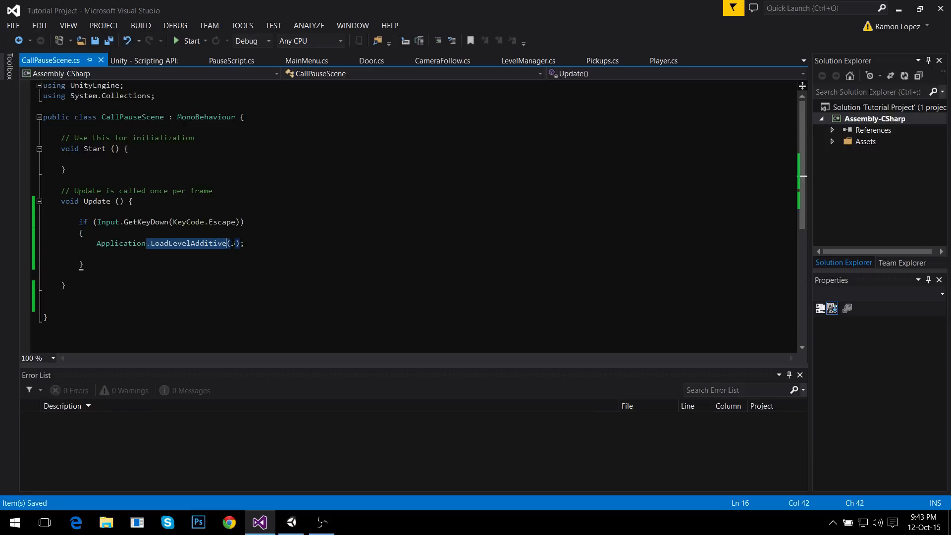
key("Up")
key("Up")
key("Down")
key("Return")
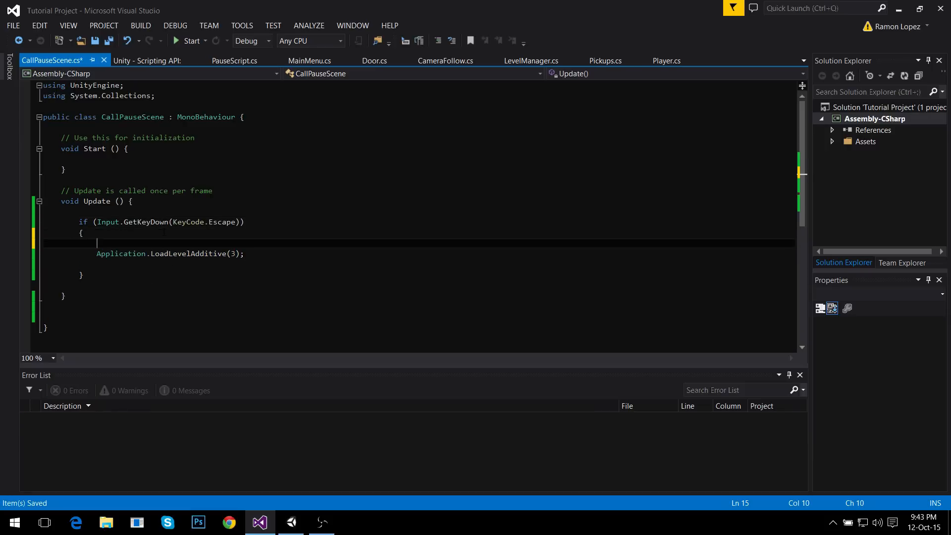
type("Time.time")
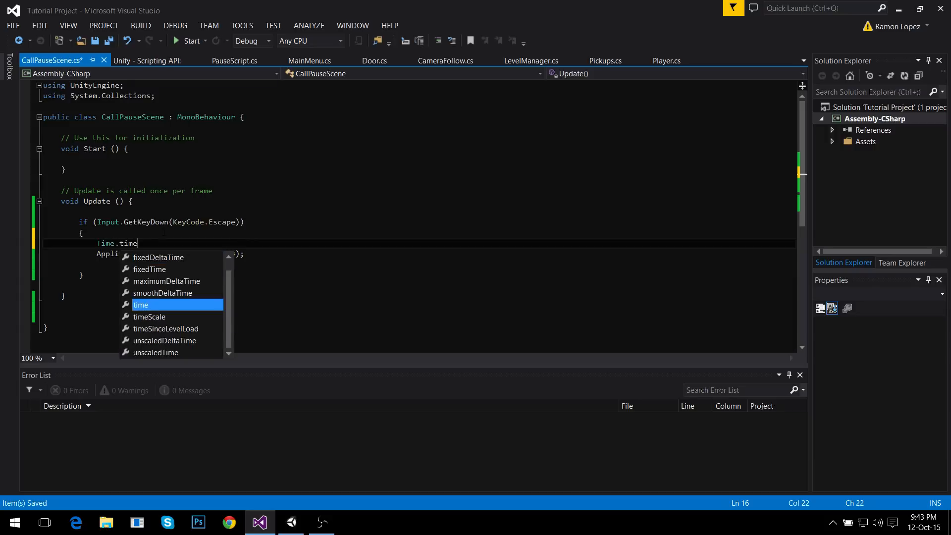
type("S")
key("Tab")
type("= 0;")
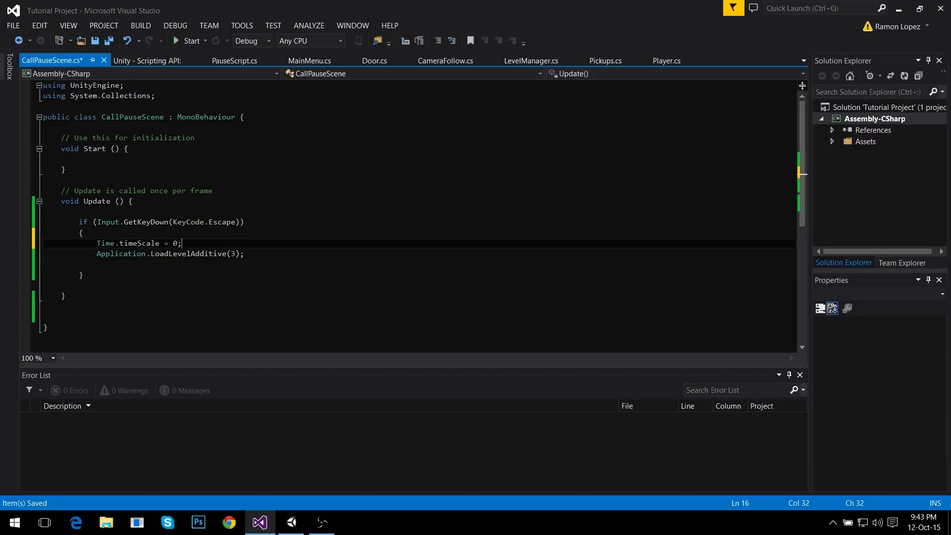
key("ctrl+s")
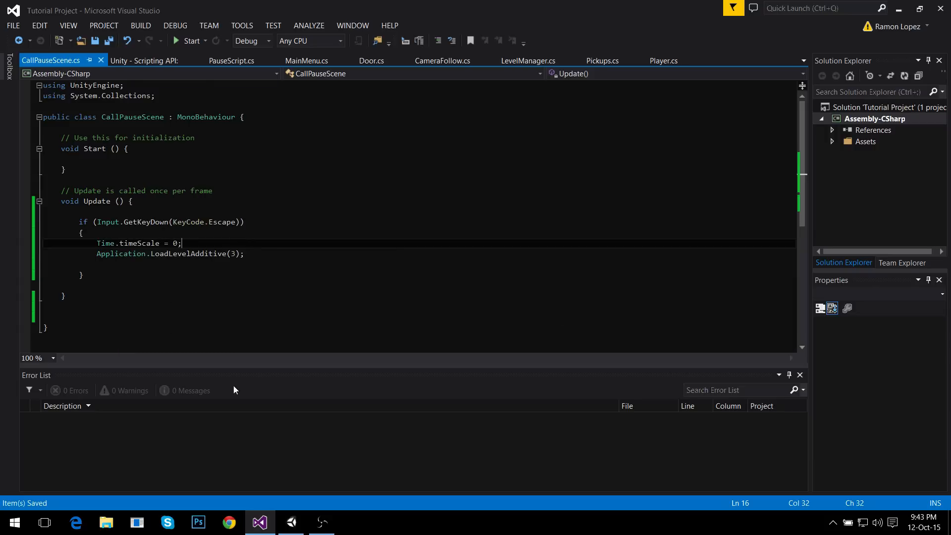
key("alt+Tab")
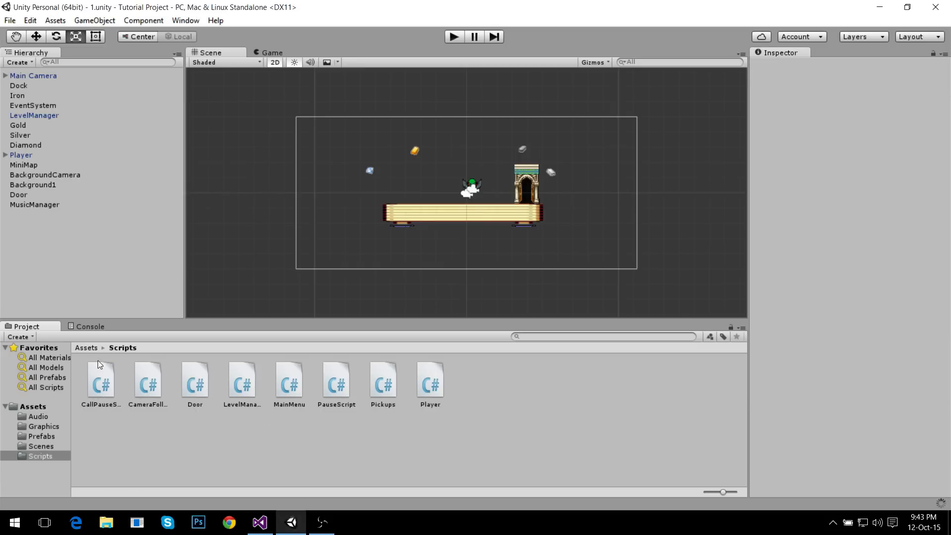
Attach CallPauseScene to a level object and play-test Escape loading the PauseScene
left_click(93, 382)
left_click_drag(106, 392, 30, 156)
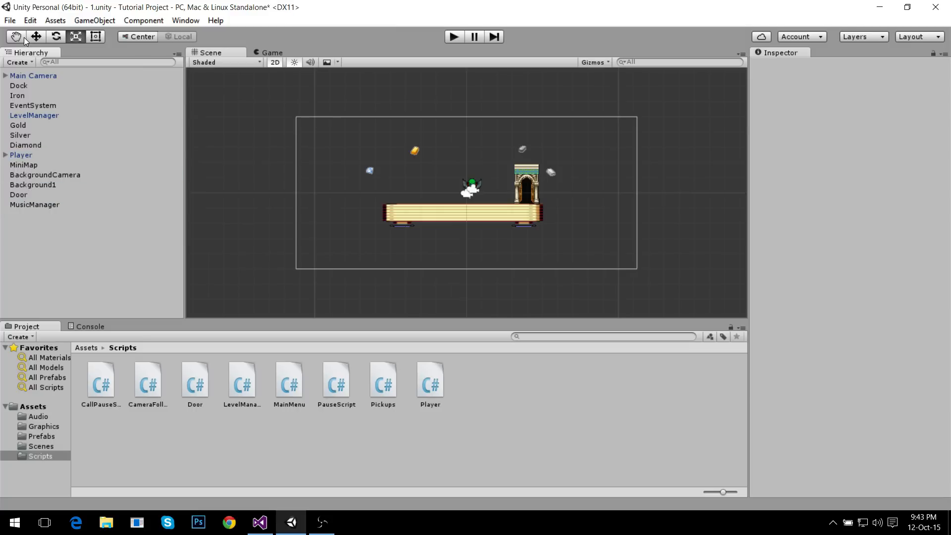
left_click(452, 36)
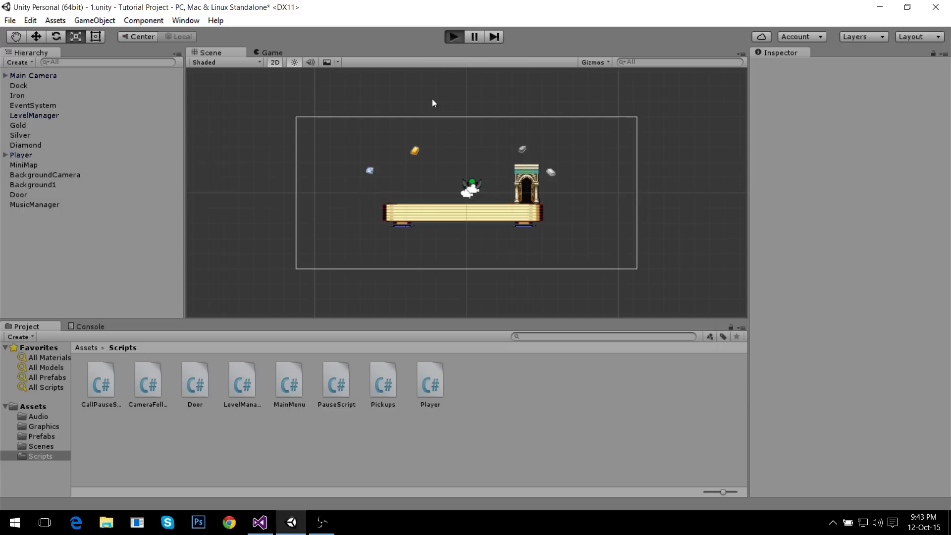
key("Escape")
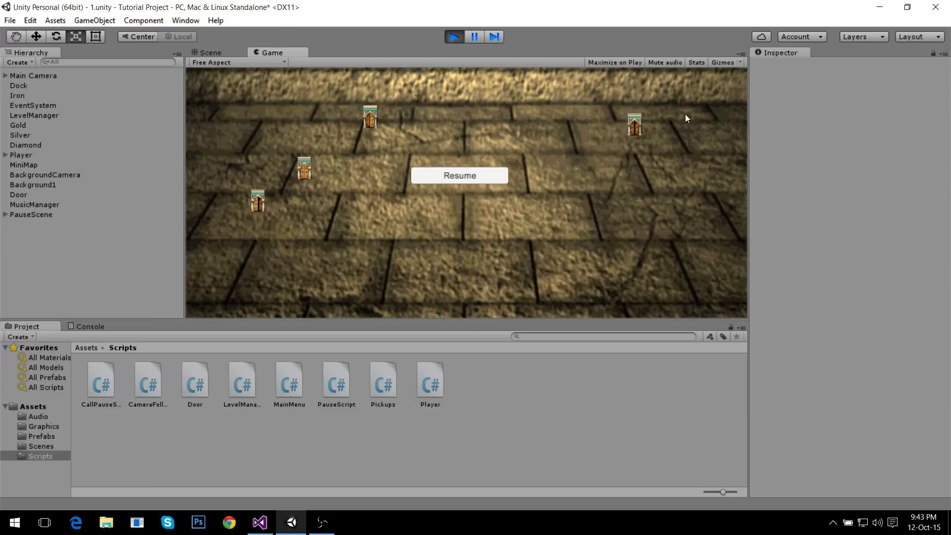
Stop the test run and disable MusicManager's Audio Source so the music stops
left_click(453, 36)
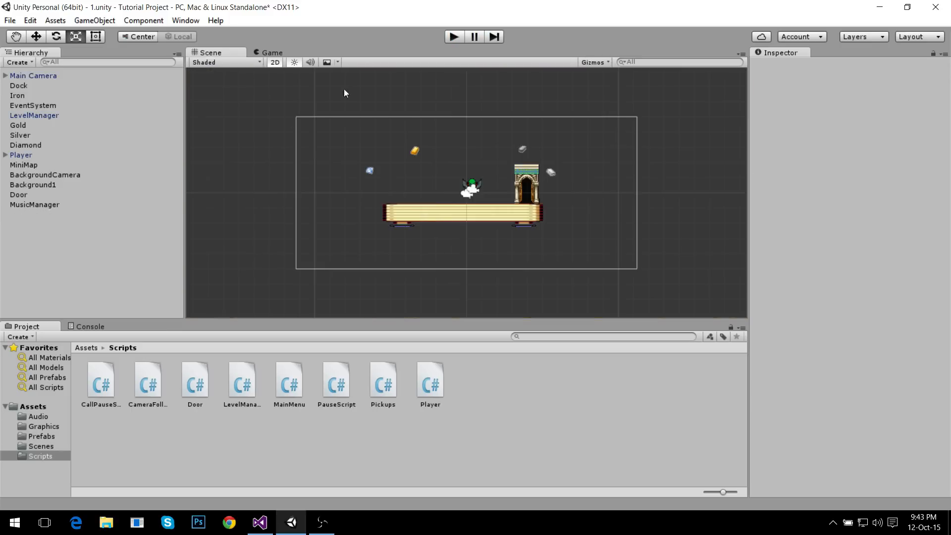
left_click(50, 206)
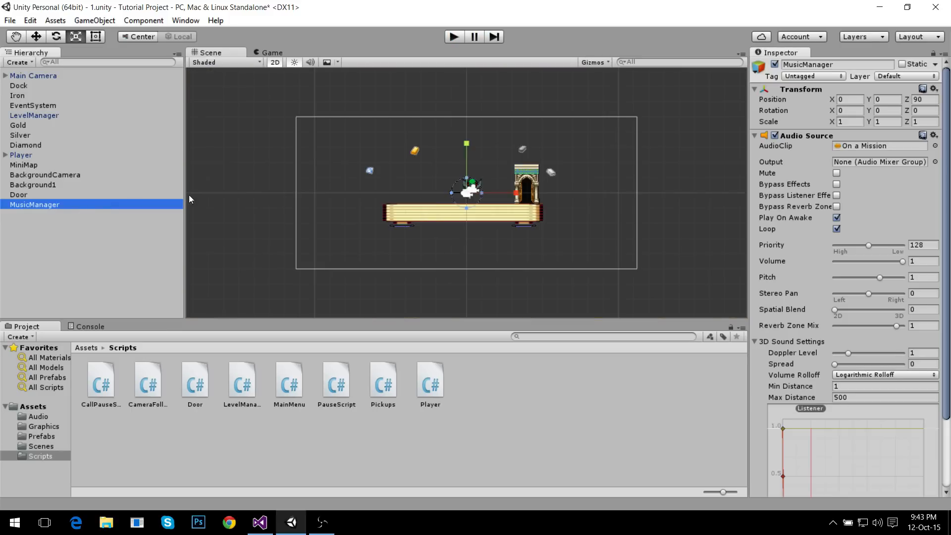
left_click(774, 136)
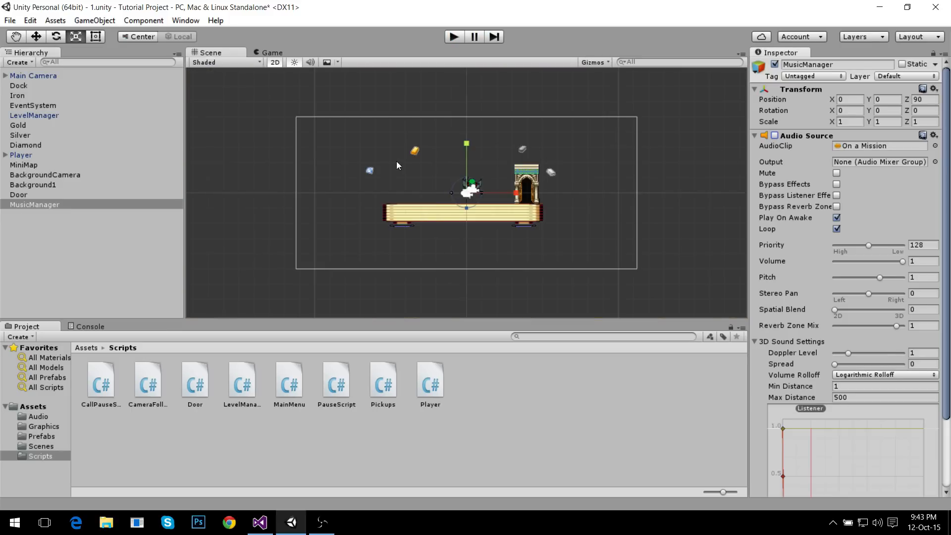
left_click(40, 75)
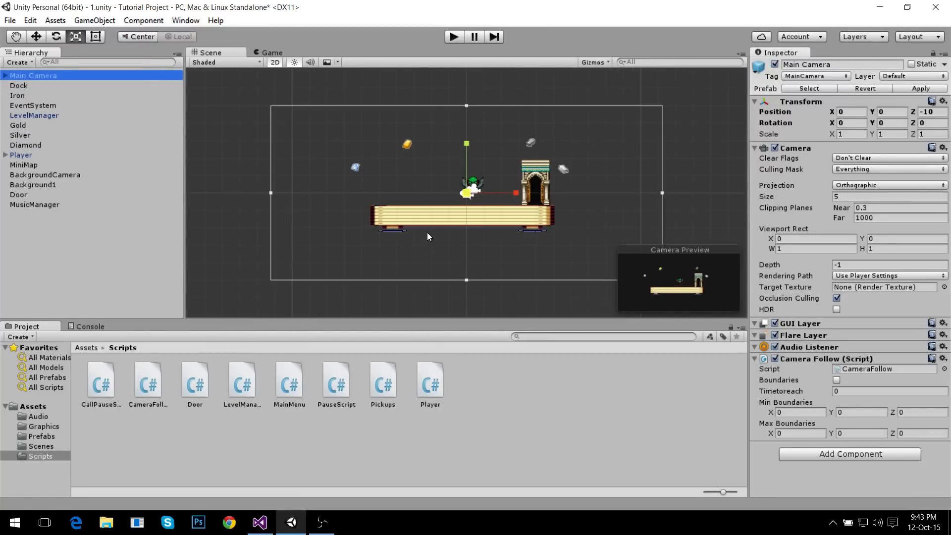
scroll(428, 237, "up", 1)
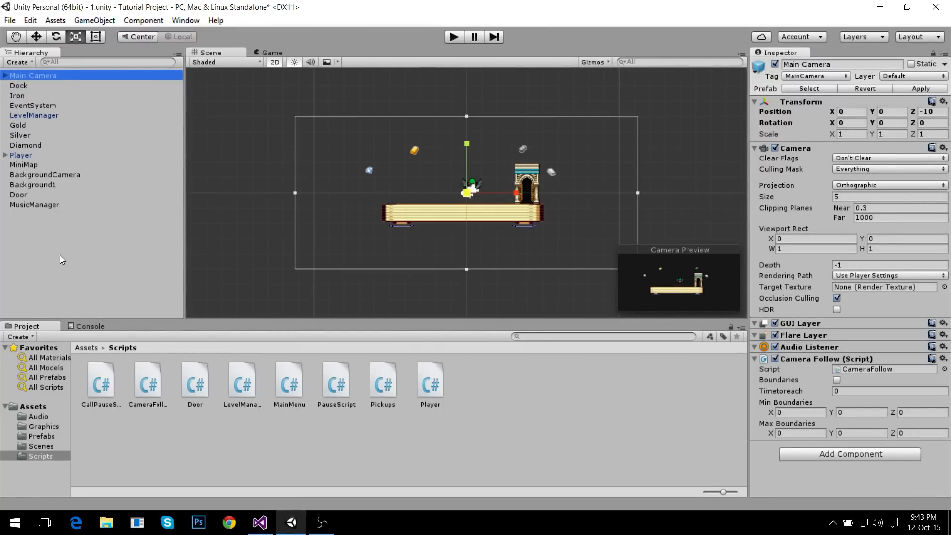
Open the PauseScene from Assets/Scenes, answering the save prompt
left_click(41, 447)
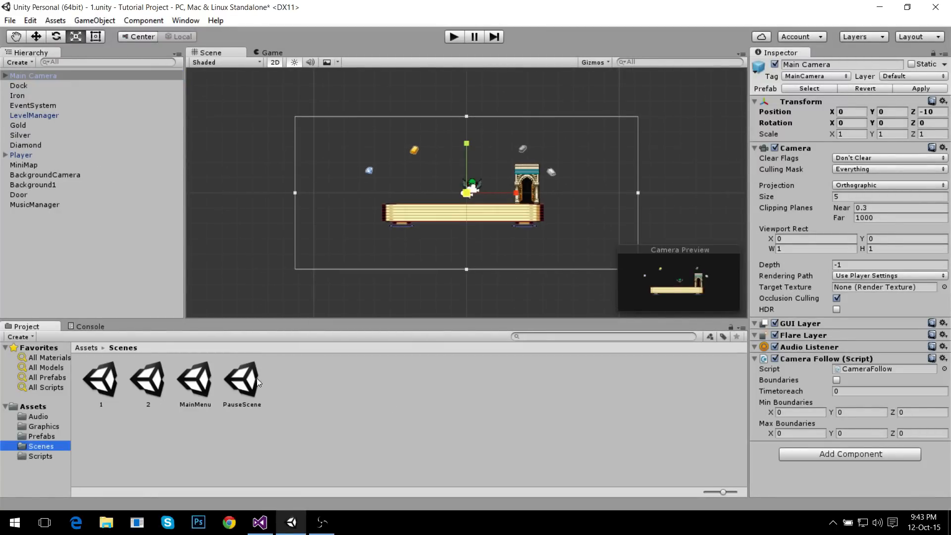
double_click(242, 380)
left_click(462, 288)
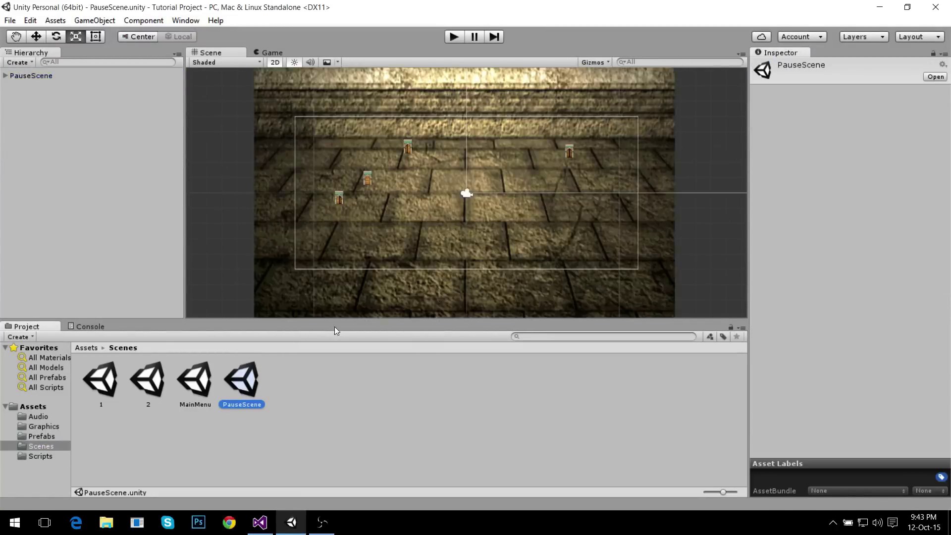
Create a C# script named PauseSceneScript in Scripts and attach it to the PauseScene object
left_click(41, 456)
right_click(516, 417)
mouse_move(547, 210)
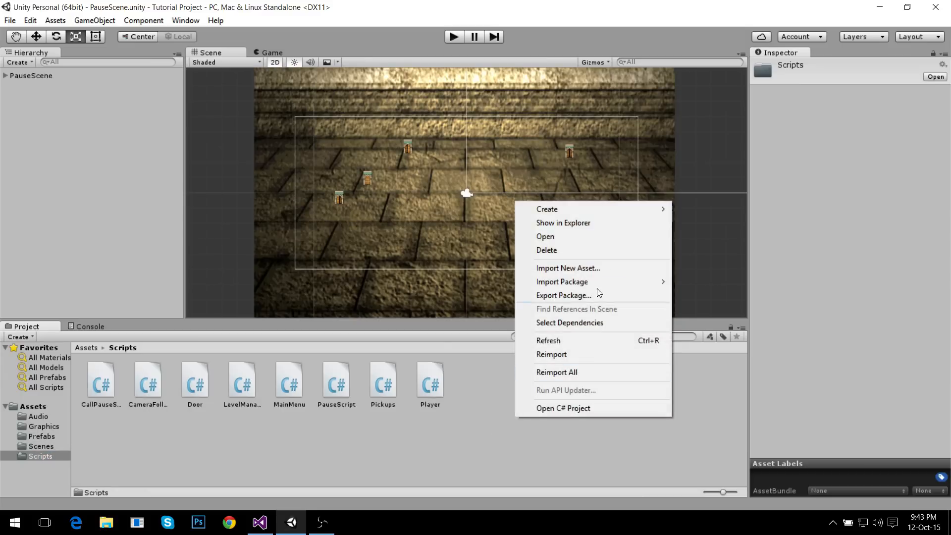
left_click(707, 226)
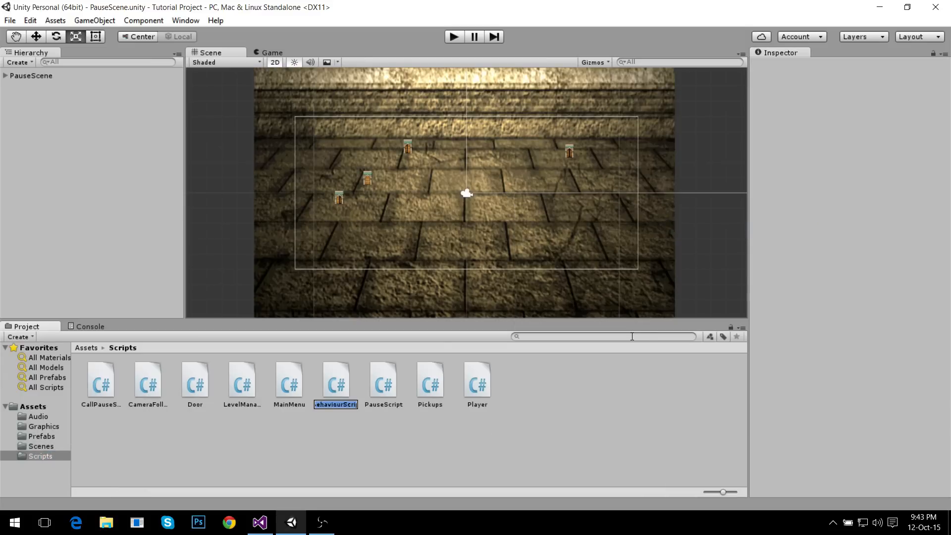
type("PauseScene")
type("Script")
key("Return")
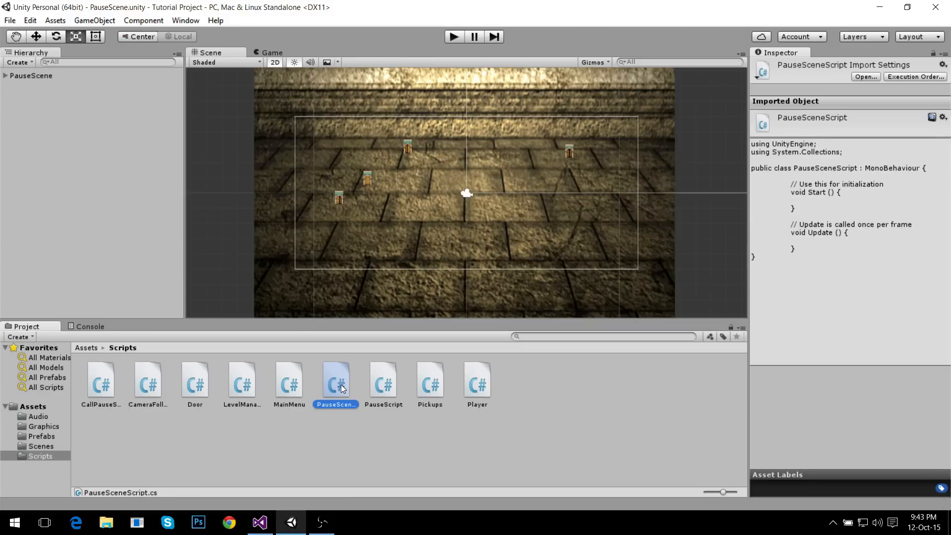
left_click_drag(341, 384, 27, 81)
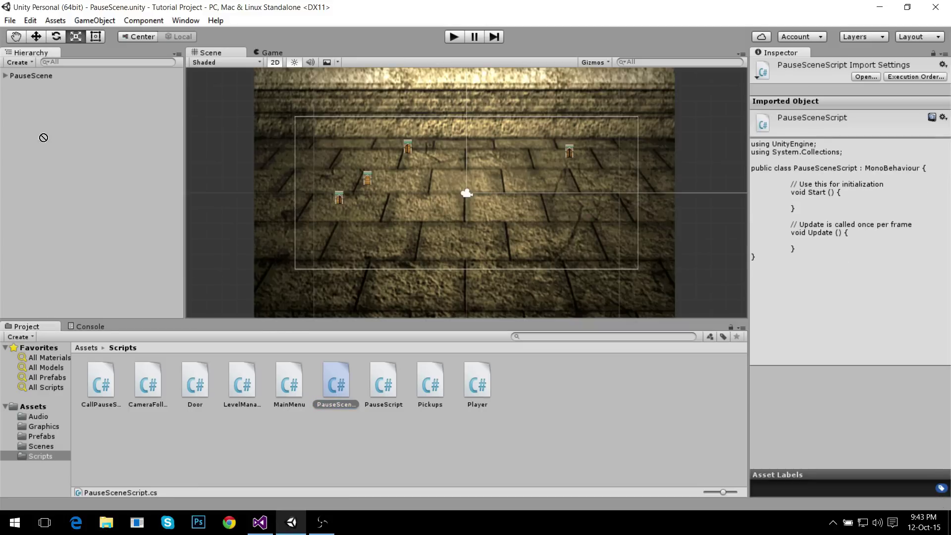
left_click(26, 75)
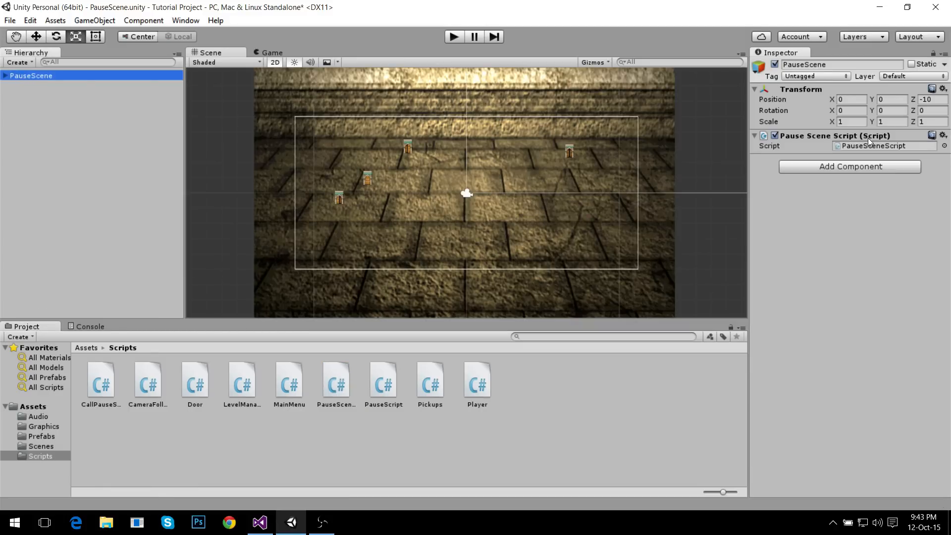
Open PauseSceneScript in Visual Studio, reloading the solution and normalizing line endings
double_click(867, 144)
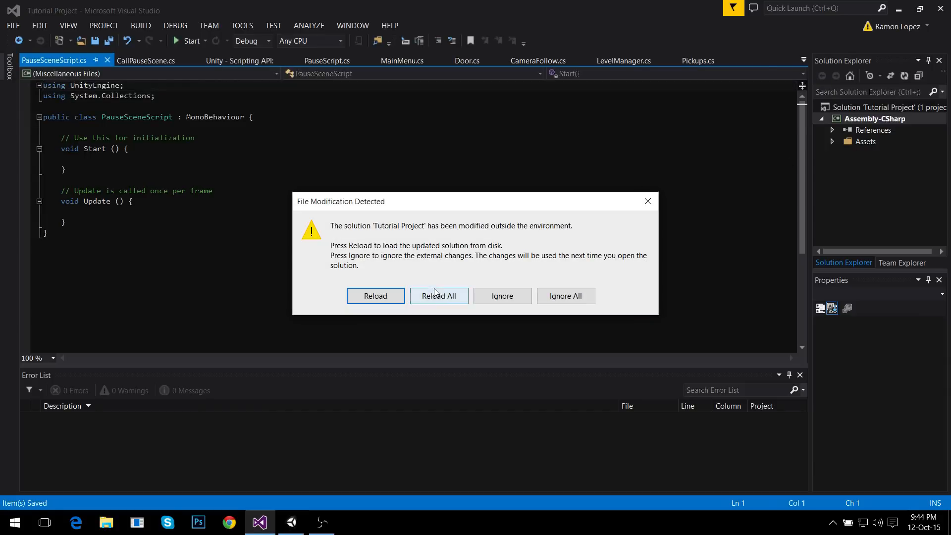
left_click(435, 292)
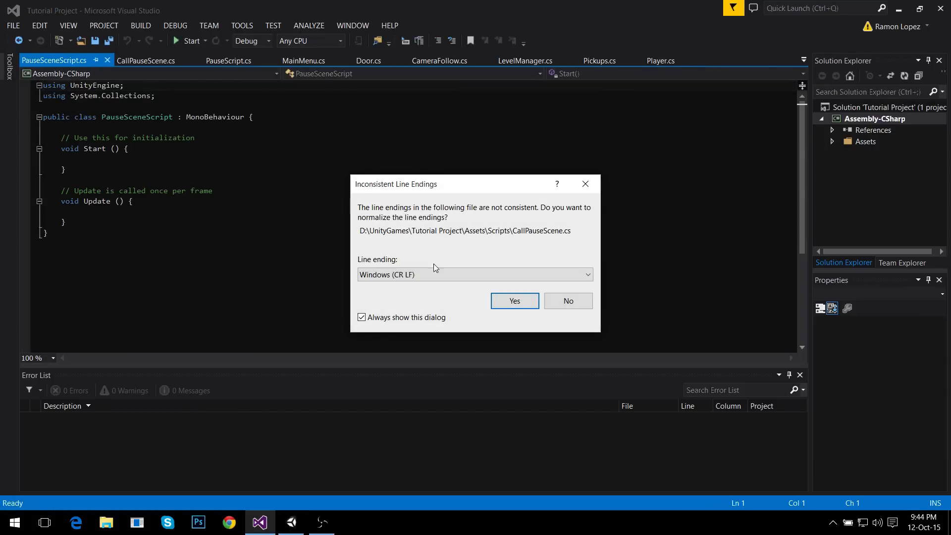
left_click(513, 299)
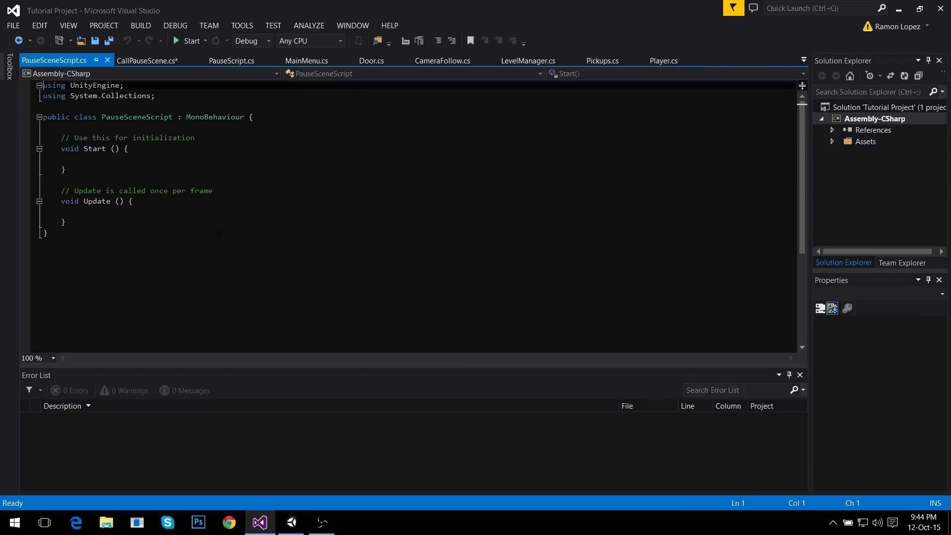
key("ctrl+s")
Add a Resume method below Update that sets Time.timeScale to 1
left_click(115, 221)
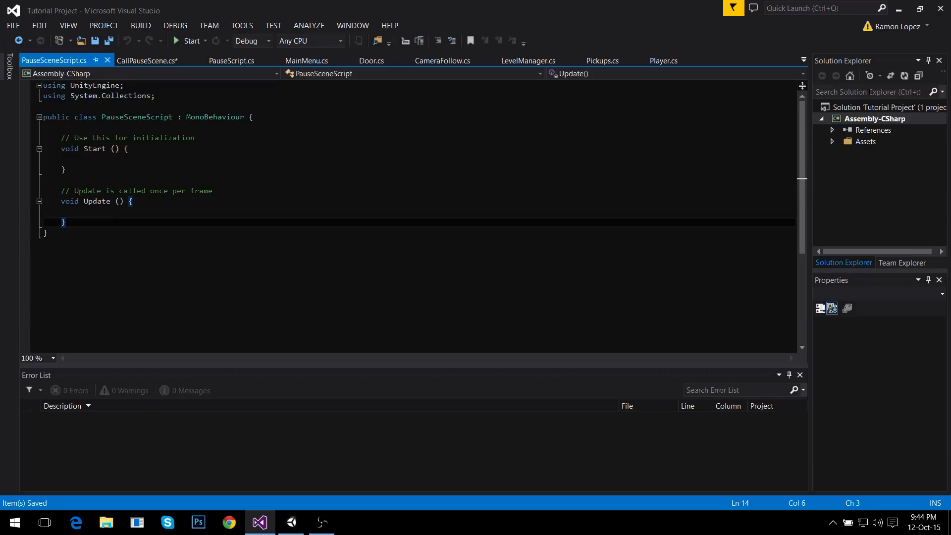
key("Return")
key("Return")
type("public void ")
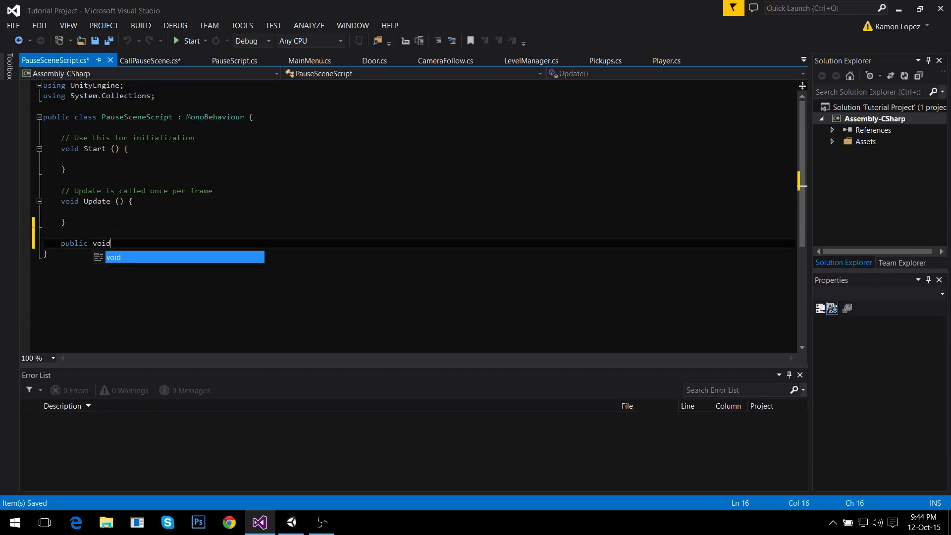
type("Resu")
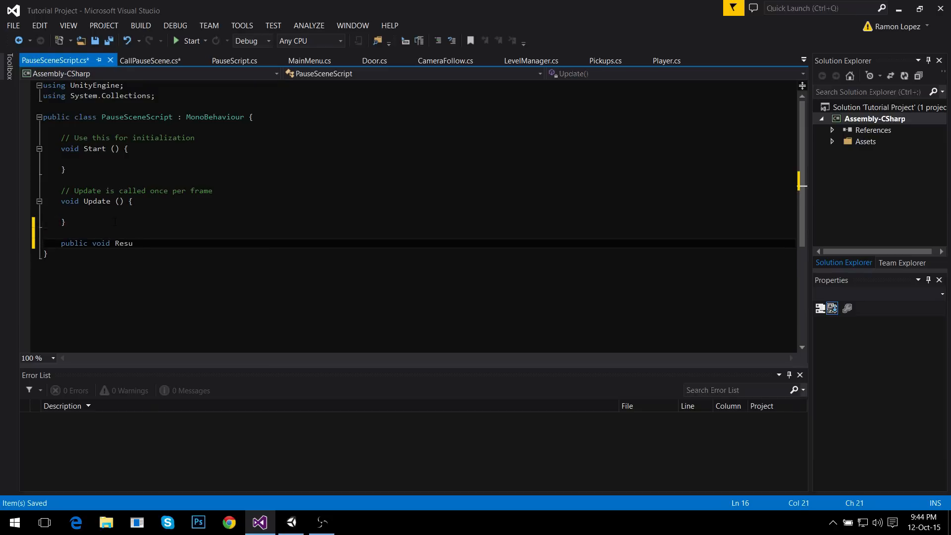
type("me() {")
key("Return")
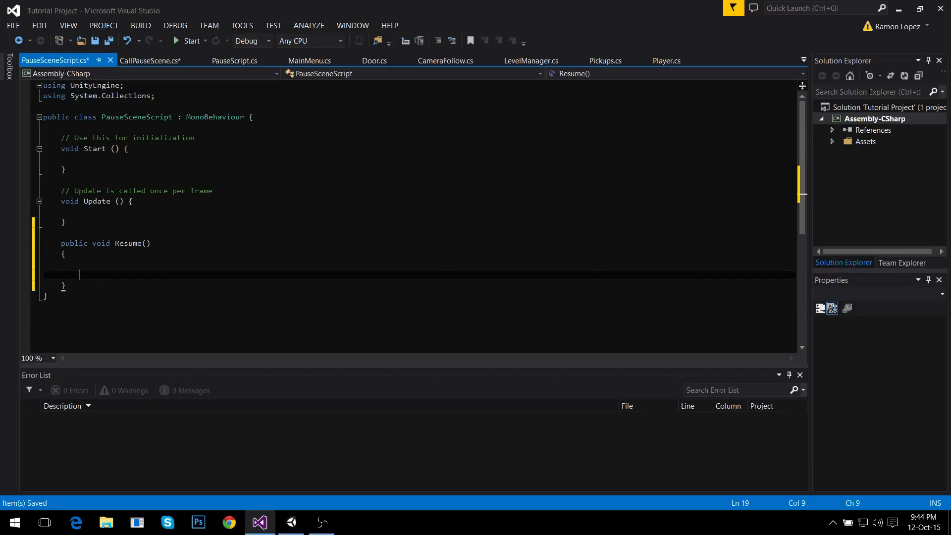
type("time.")
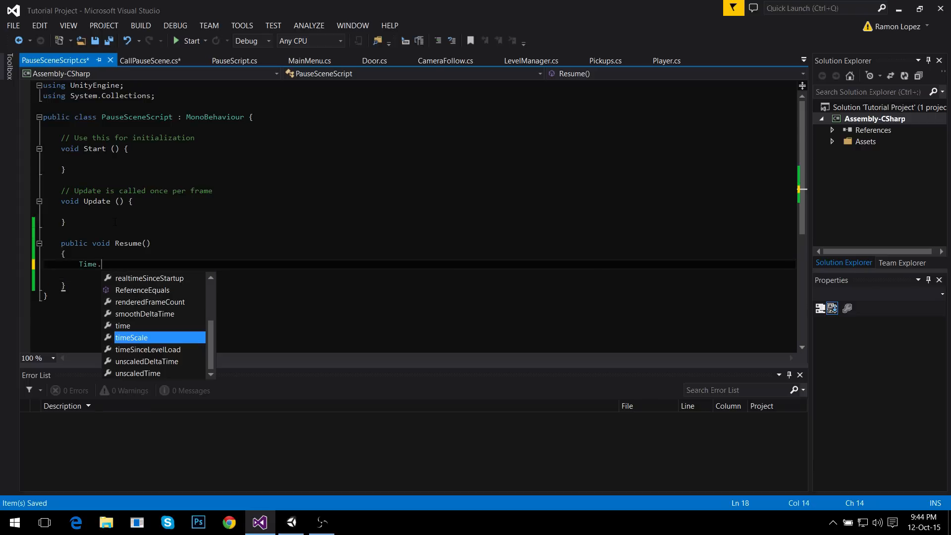
type("time")
key("Down")
type("= ")
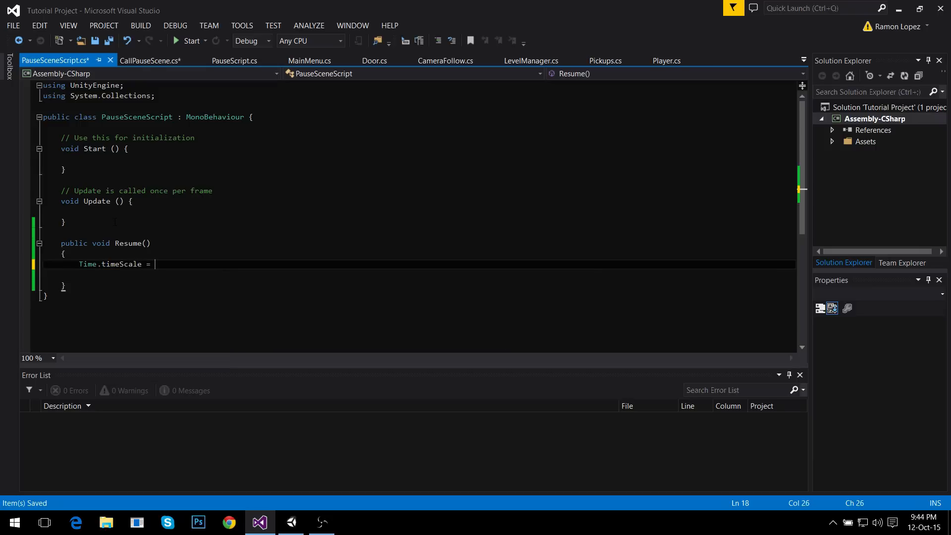
type("1;")
key("ctrl+s")
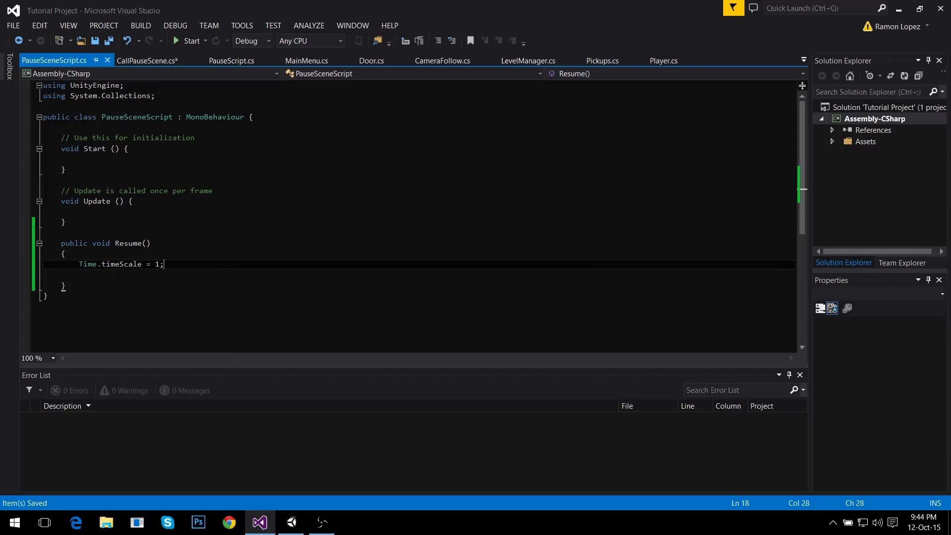
Add Destroy(gameObject) to Resume and save the script
key("Down")
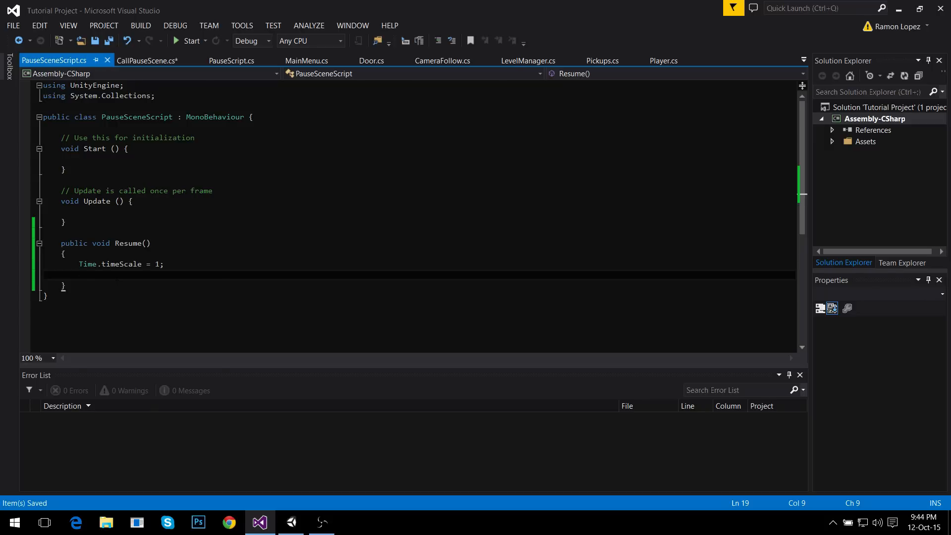
type("dest")
key("Tab")
type("(ga")
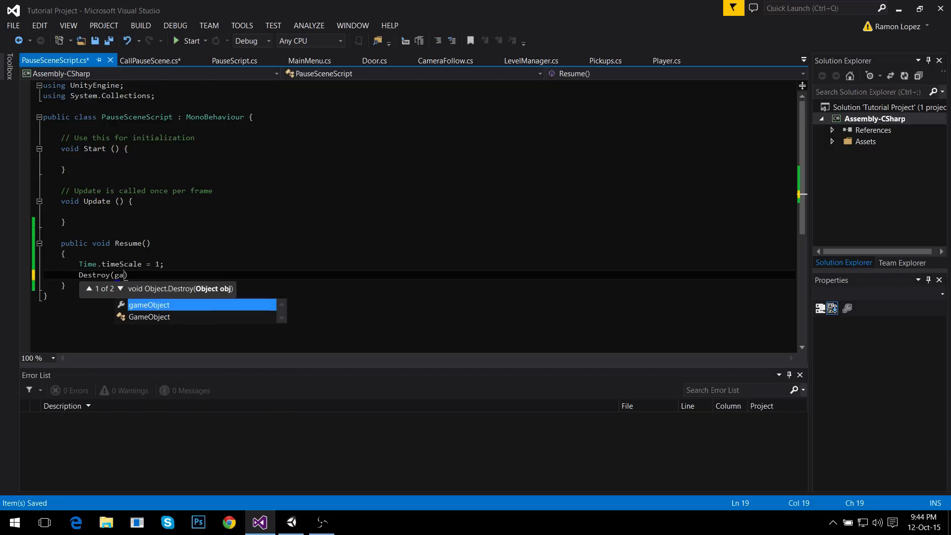
key("Tab")
type(");")
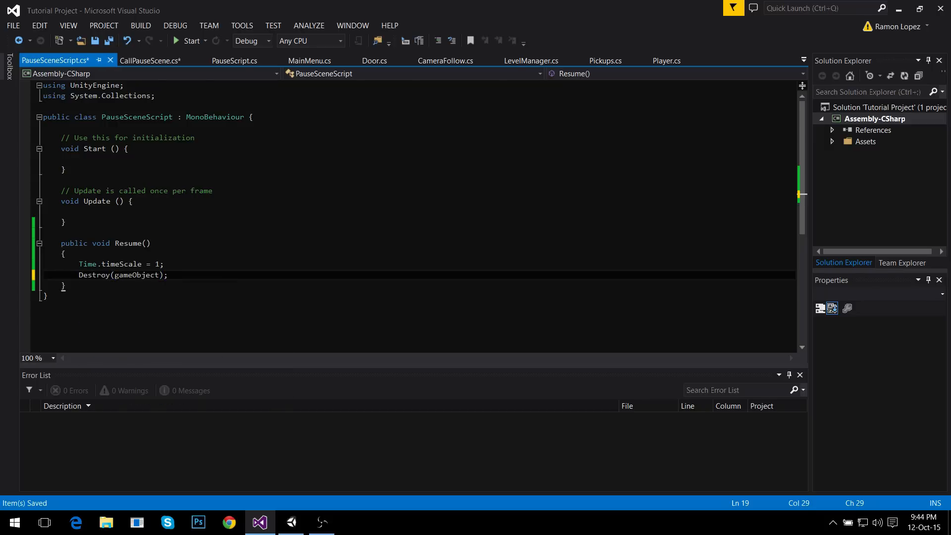
key("ctrl+s")
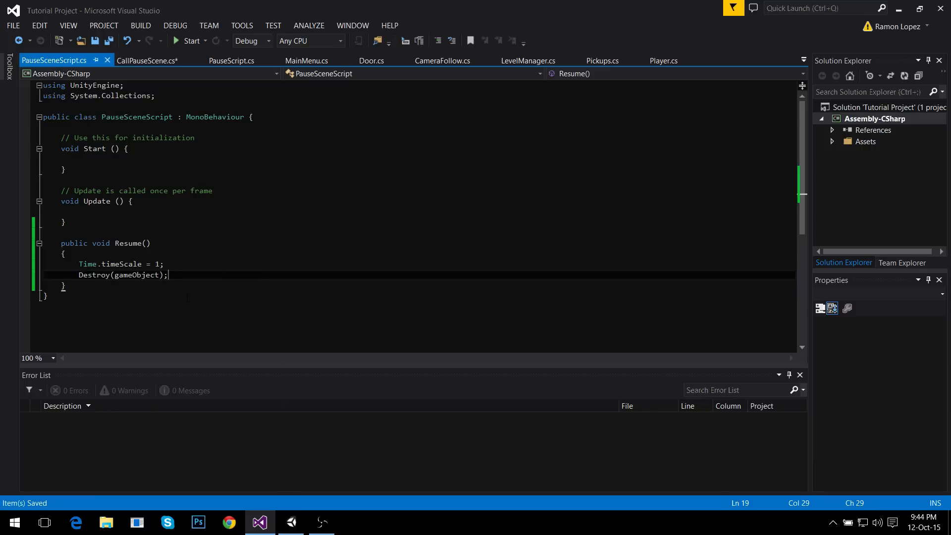
Return to Unity, frame the PauseScene object and select its Resume button
left_click(291, 523)
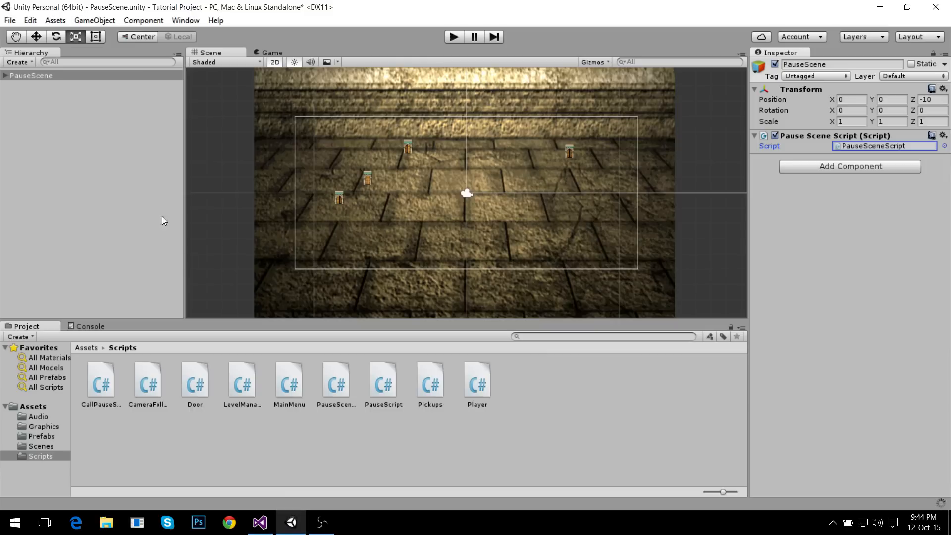
key("f")
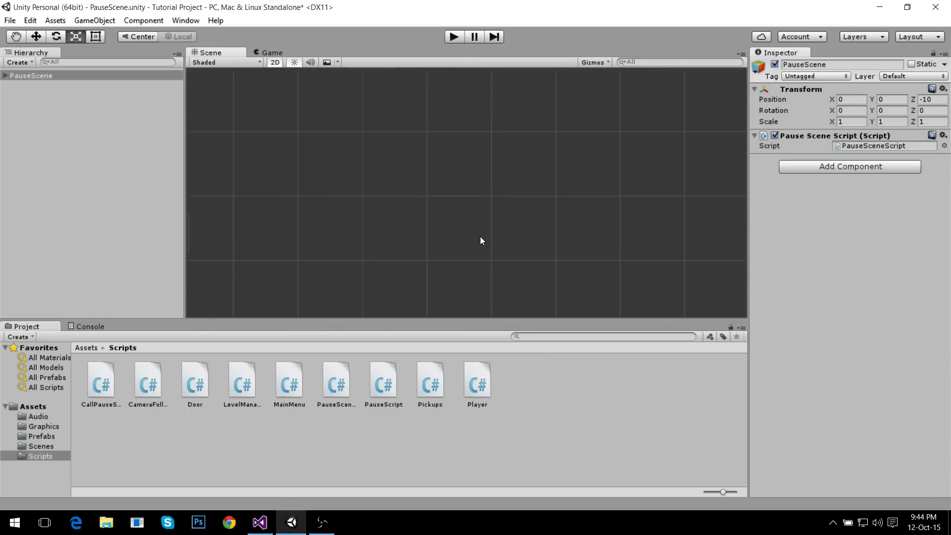
scroll(480, 240, "up", 3)
scroll(503, 212, "up", 2)
key("f")
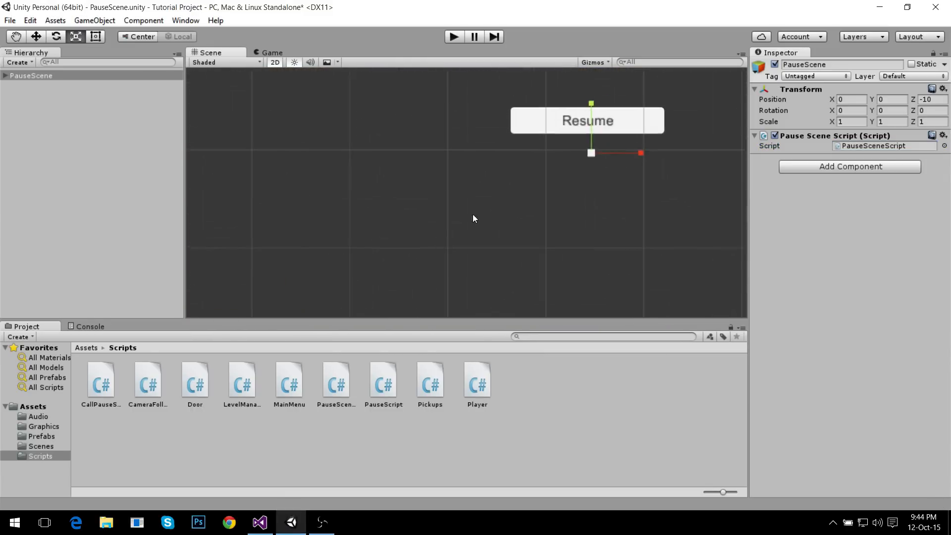
left_click(421, 205)
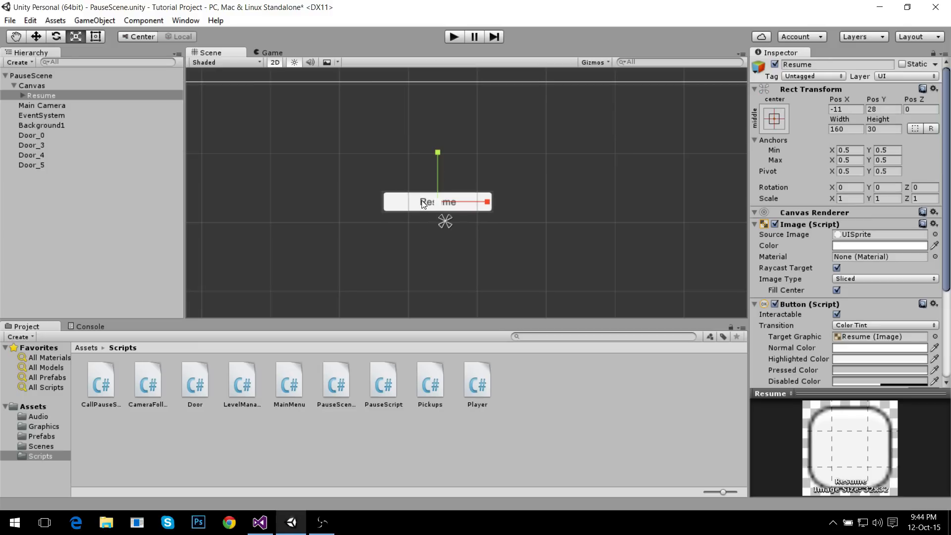
scroll(829, 276, "down", 3)
scroll(851, 333, "down", 3)
Add an On Click entry calling PauseSceneScript.Resume on the PauseScene object, then start a play test
left_click(915, 357)
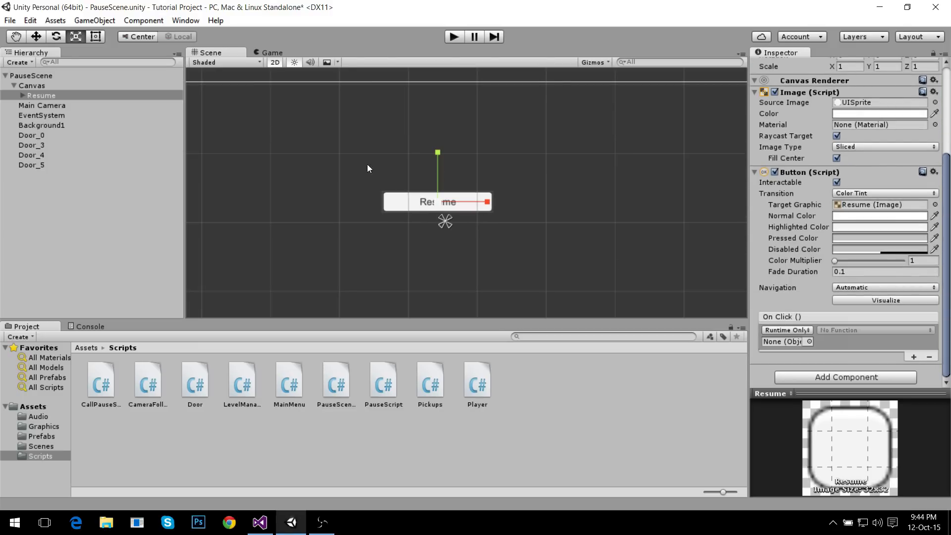
left_click_drag(30, 77, 787, 340)
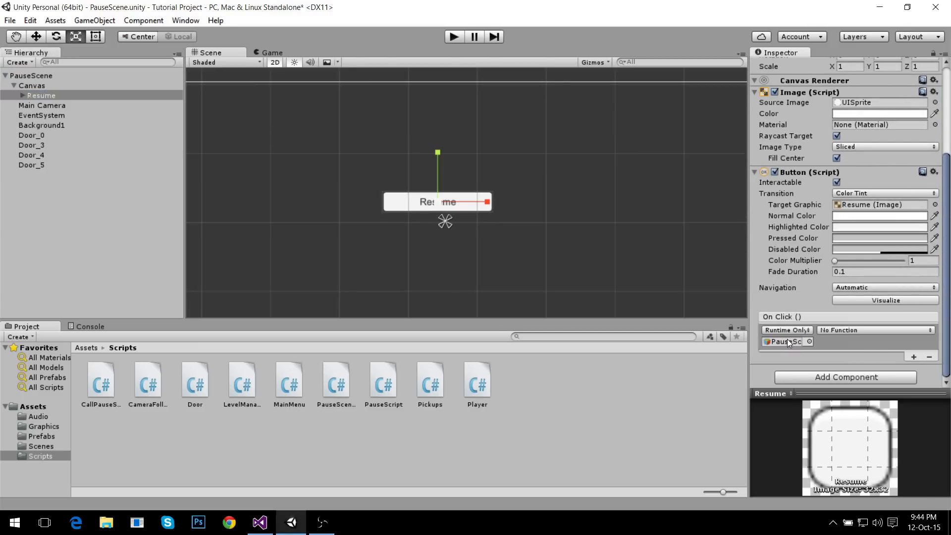
left_click(846, 331)
mouse_move(867, 389)
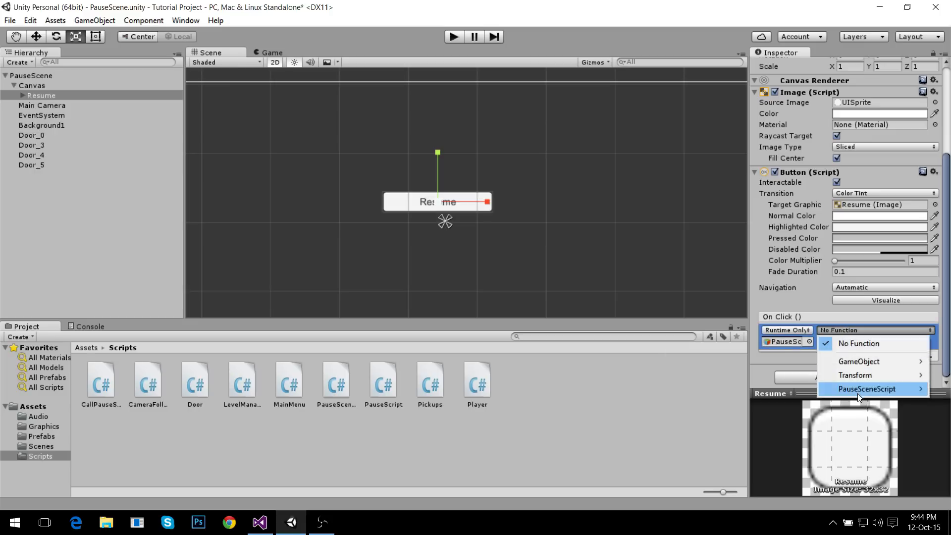
left_click(720, 334)
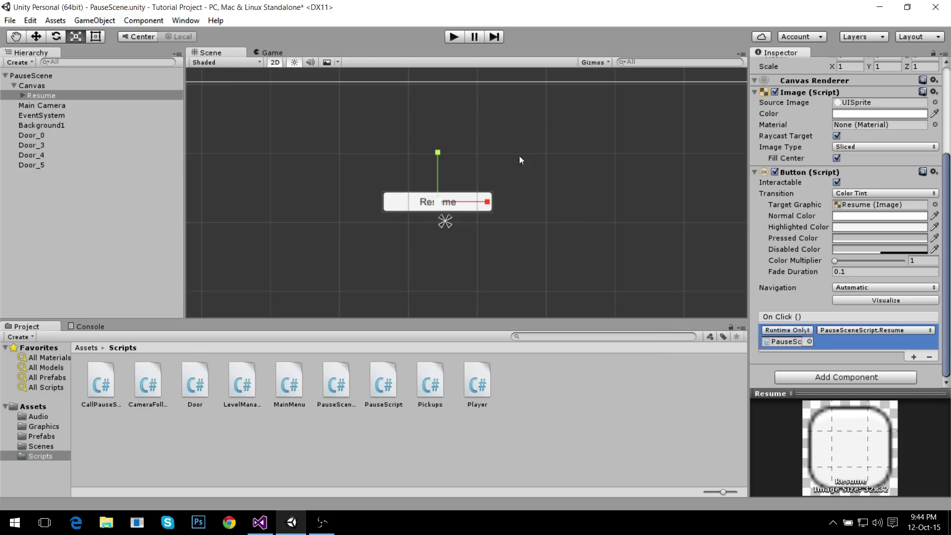
left_click(453, 36)
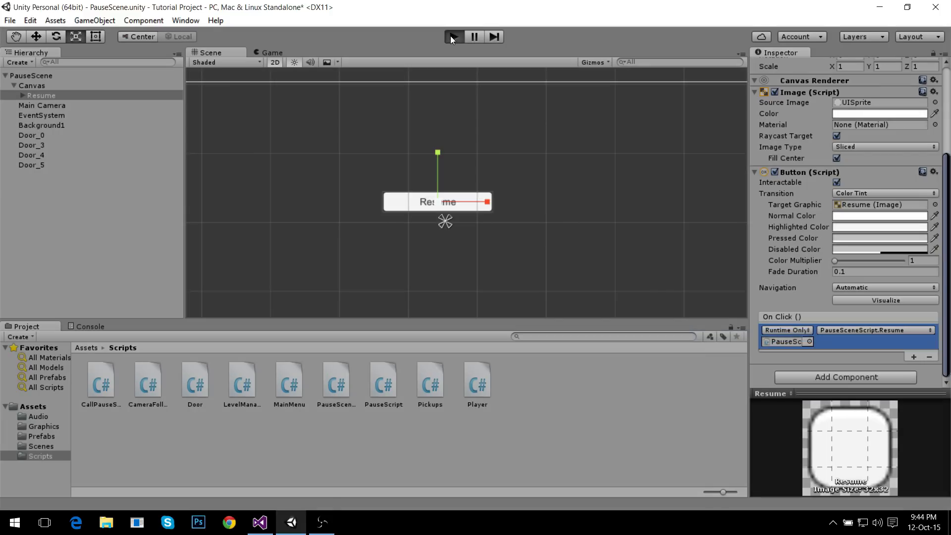
Resume the running PauseScene, stop Play and reopen the level 1 scene
left_click(454, 175)
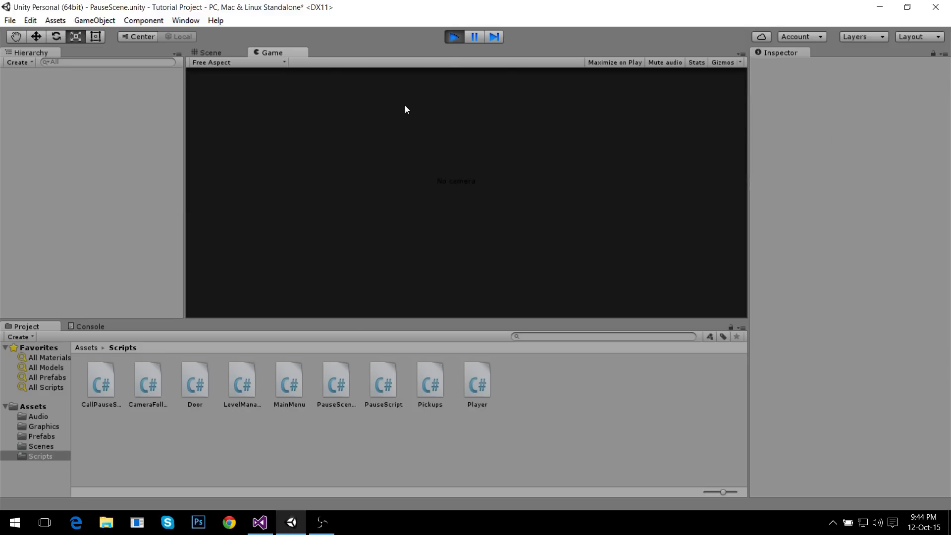
left_click(450, 37)
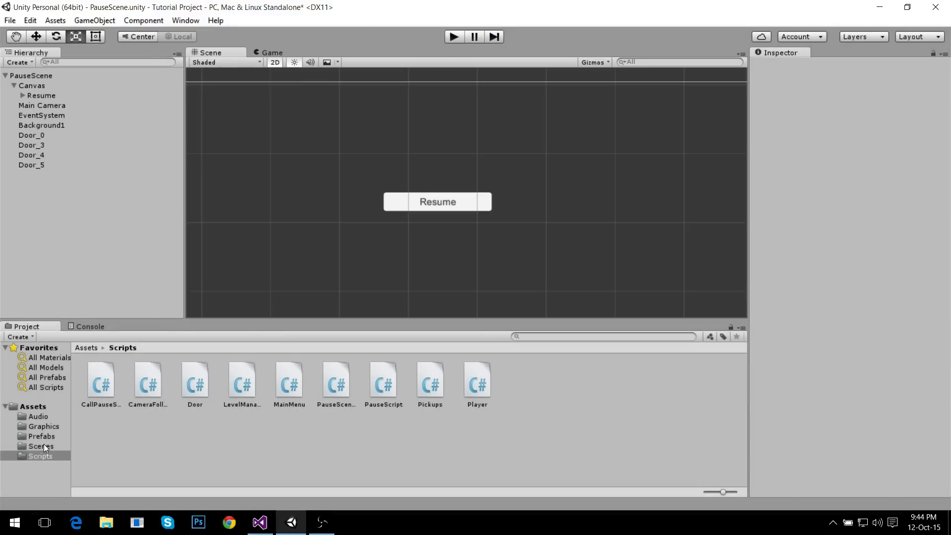
left_click(43, 444)
double_click(99, 394)
left_click(450, 284)
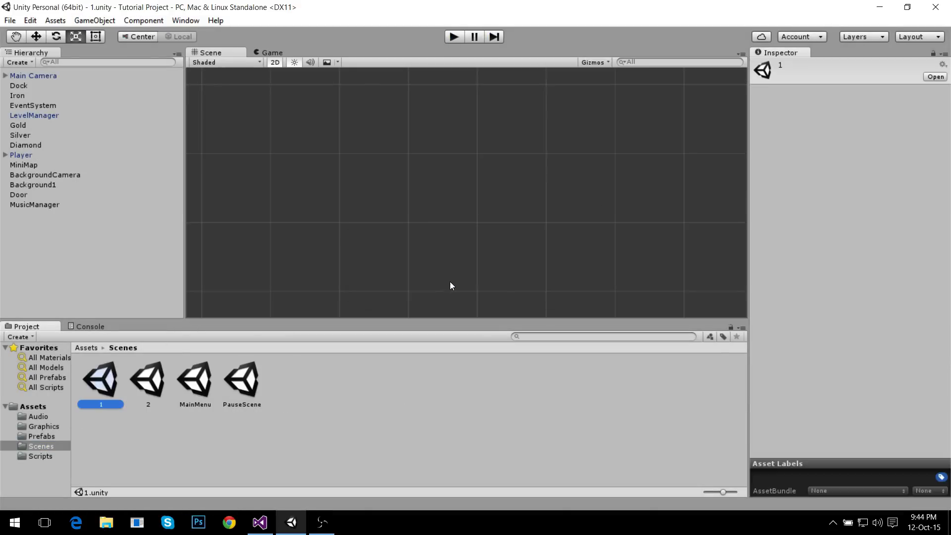
Play level 1, pause with Escape, resume from the pause screen and stop Play
left_click(454, 36)
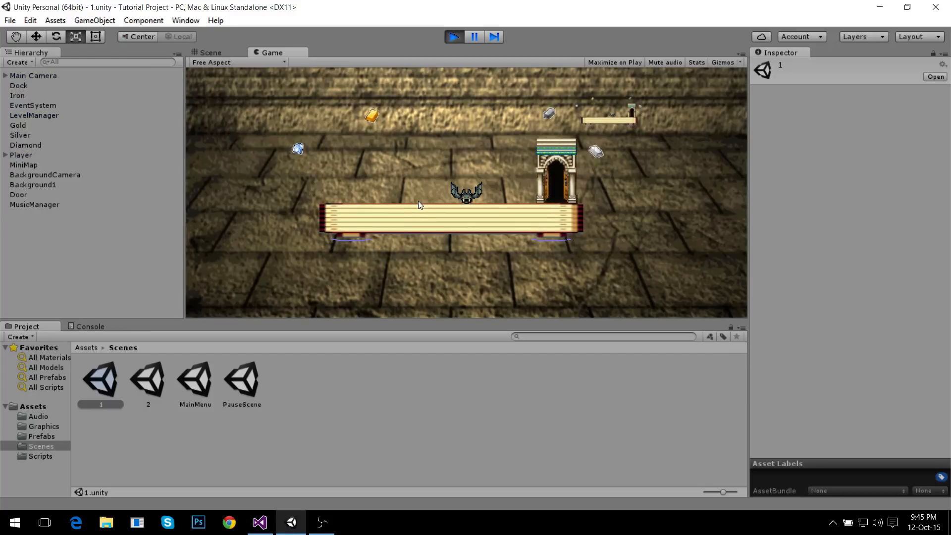
key("Escape")
left_click(454, 176)
left_click(454, 37)
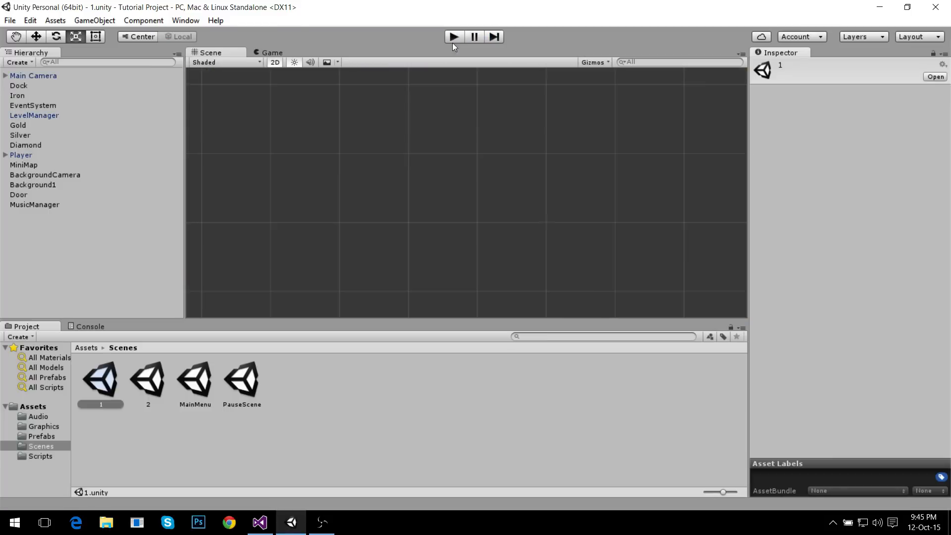
Select the Canvas child of Main Camera and activate it to show the pause menu
left_click(48, 75)
double_click(48, 74)
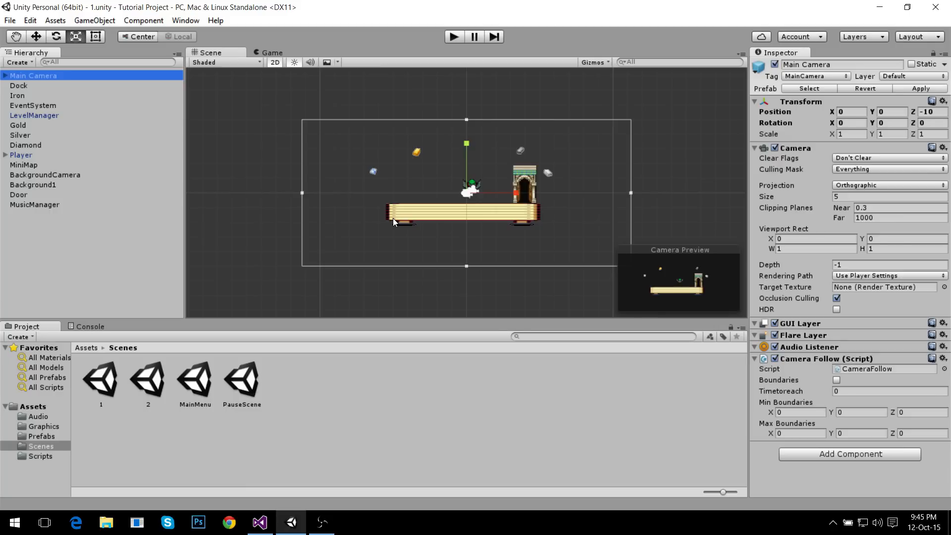
key("Right")
key("Down")
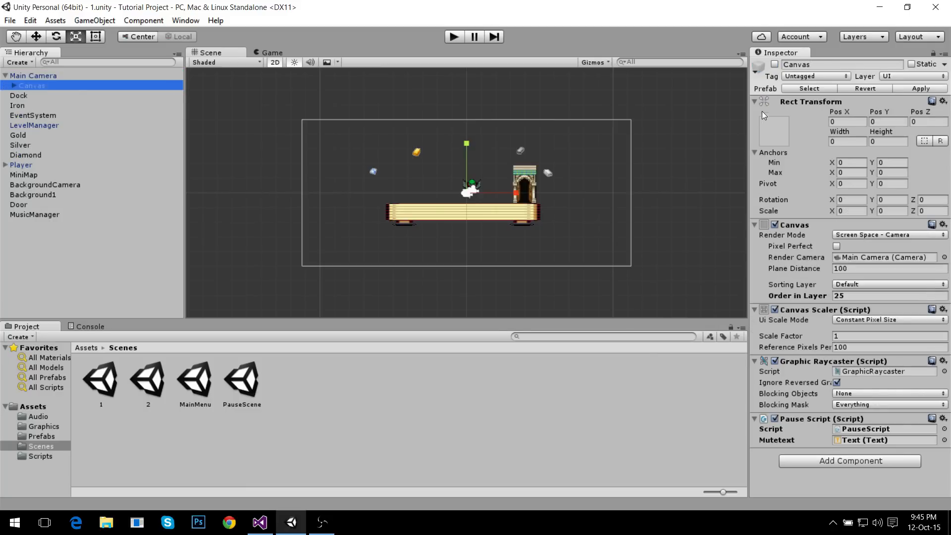
left_click(775, 65)
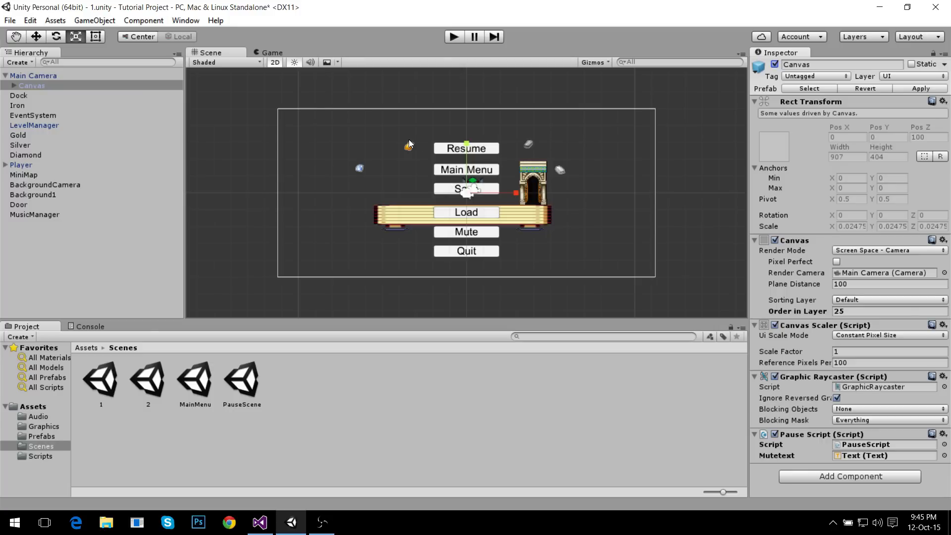
scroll(411, 145, "up", 1)
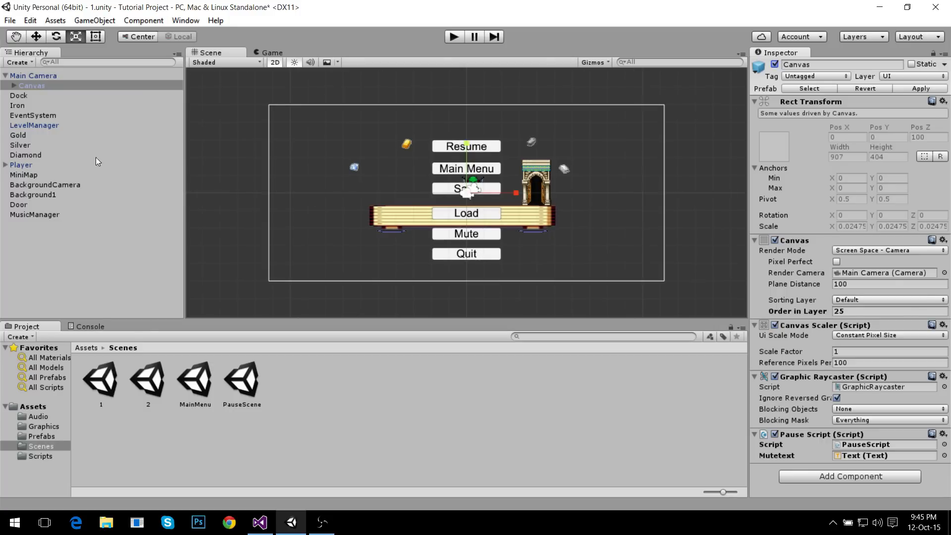
scroll(464, 217, "up", 1)
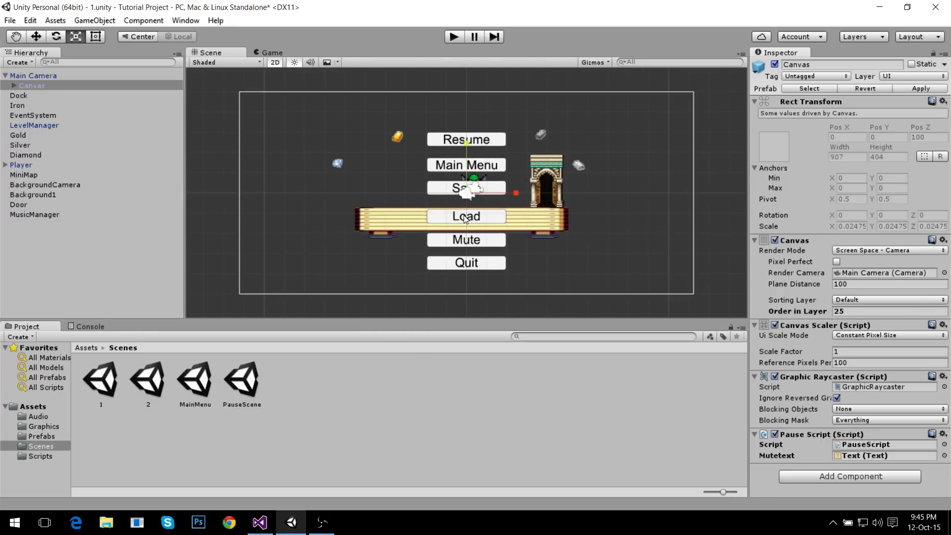